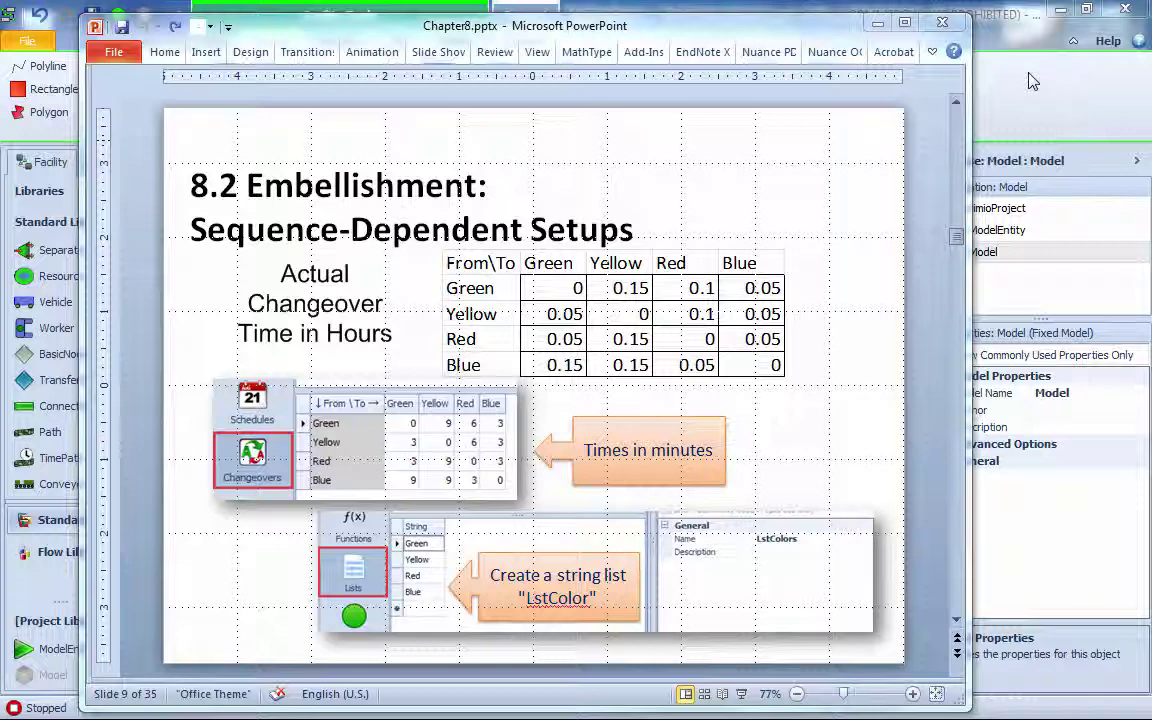
Advance to slide 10 'Setup Times at Workstation', then scroll back to slide 9 on sequence-dependent setups
{"action": "left_click", "coordinate": [728, 211]}
{"action": "scroll", "coordinate": [727, 210], "scroll_direction": "down", "scroll_amount": 1}
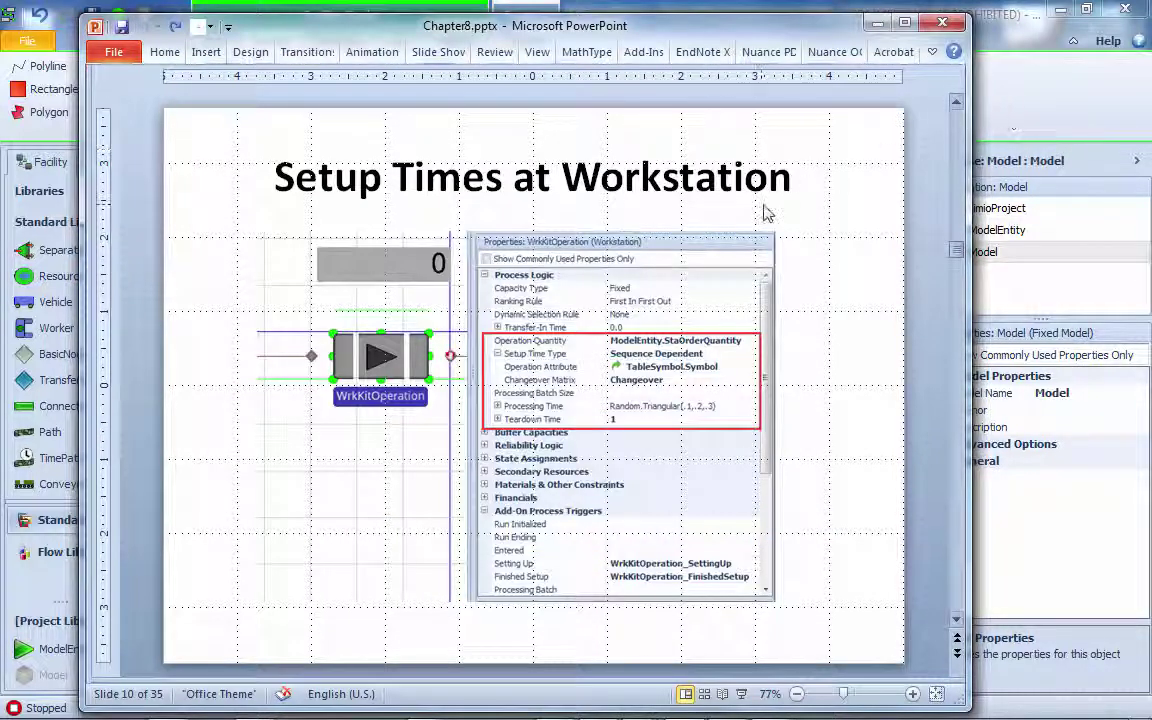
{"action": "scroll", "coordinate": [761, 211], "scroll_direction": "up", "scroll_amount": 1}
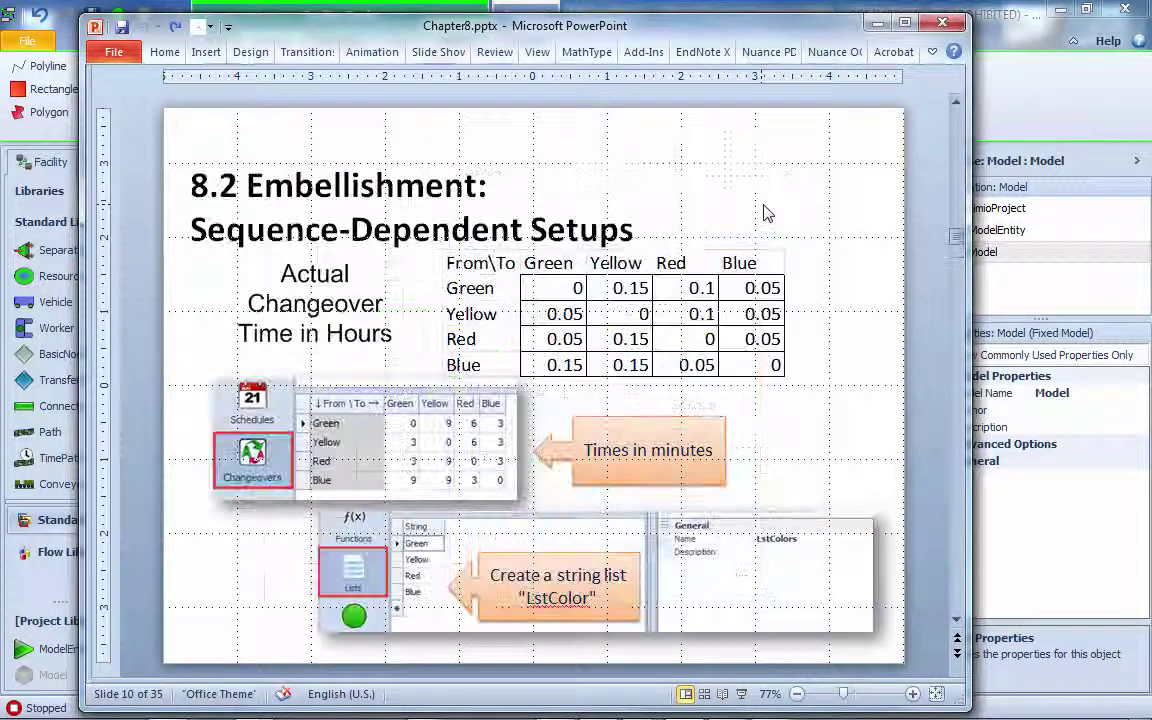
In Simio's Definitions, add a new string list and name it LstColor
{"action": "left_click", "coordinate": [990, 119]}
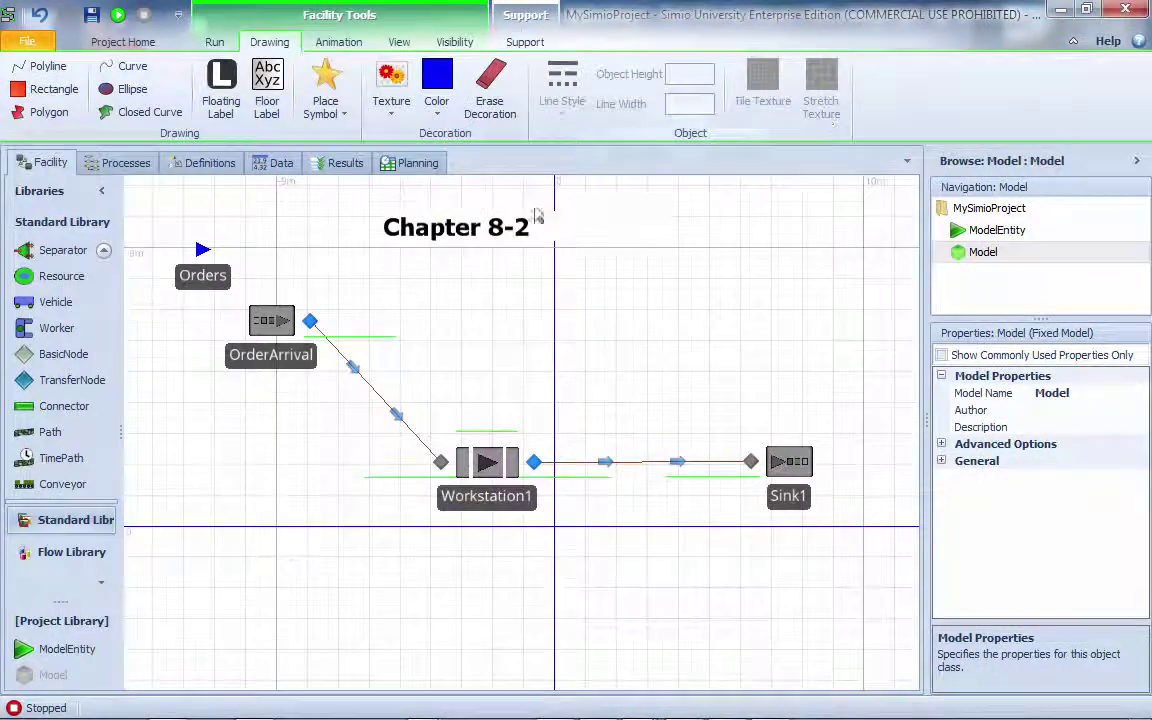
{"action": "left_click", "coordinate": [281, 163]}
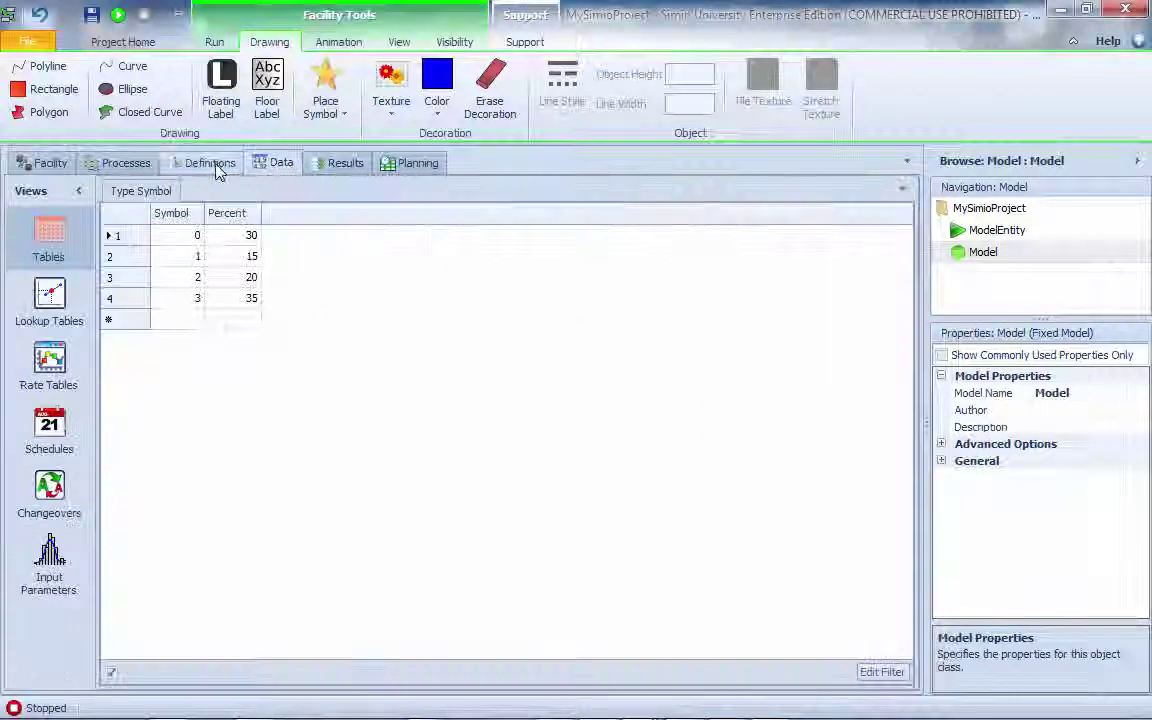
{"action": "left_click", "coordinate": [207, 163]}
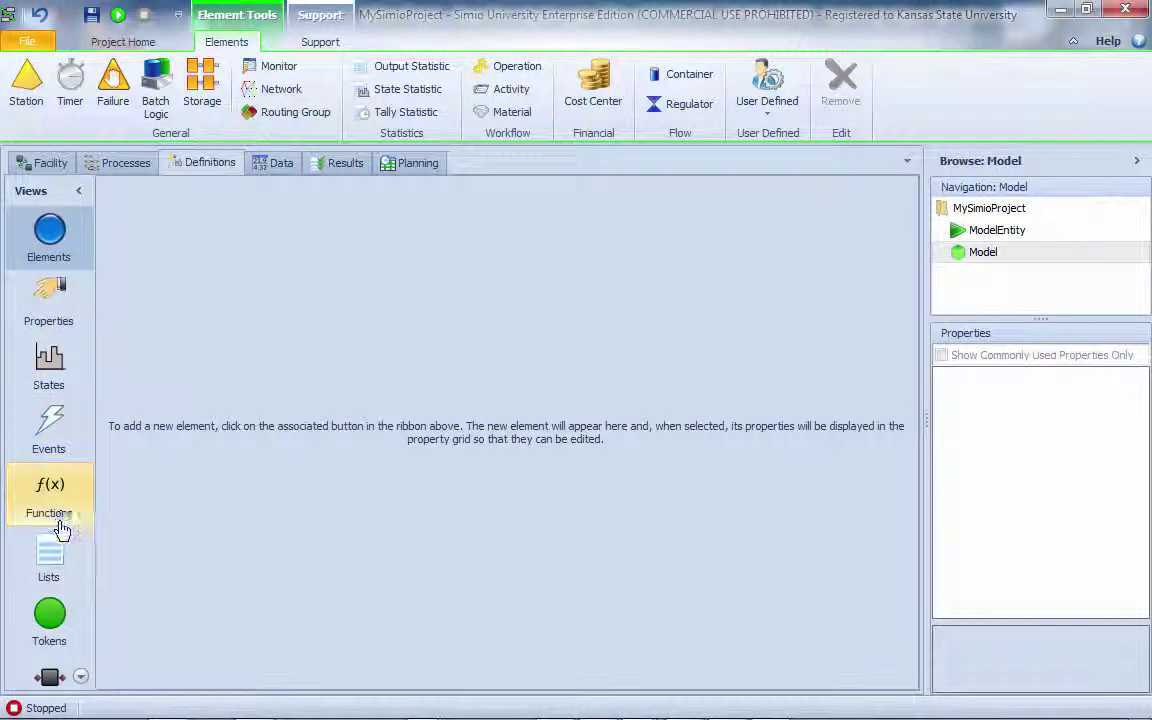
{"action": "left_click", "coordinate": [55, 555]}
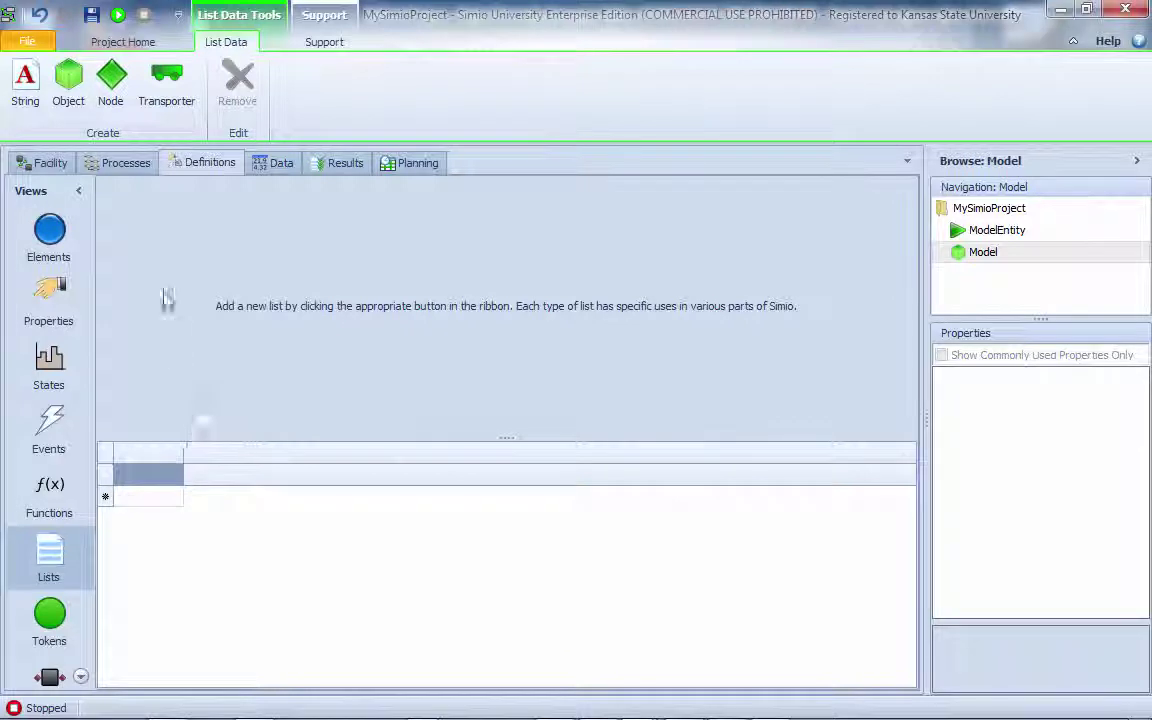
{"action": "left_click", "coordinate": [22, 97]}
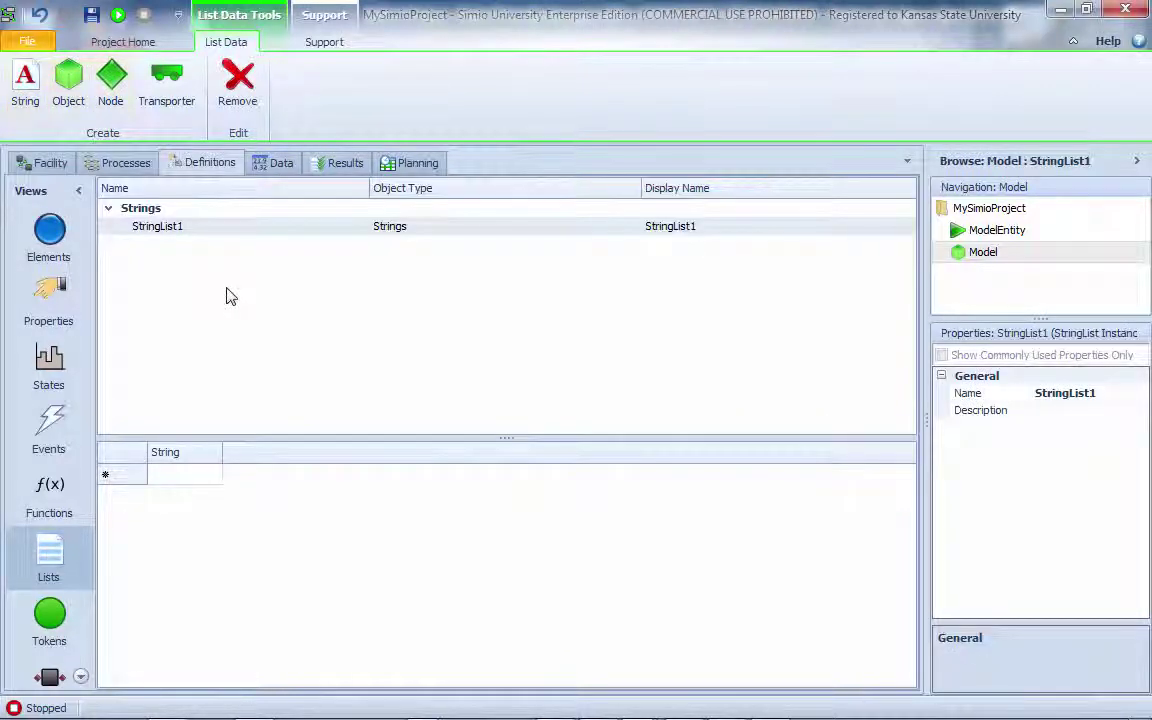
{"action": "left_click", "coordinate": [214, 232]}
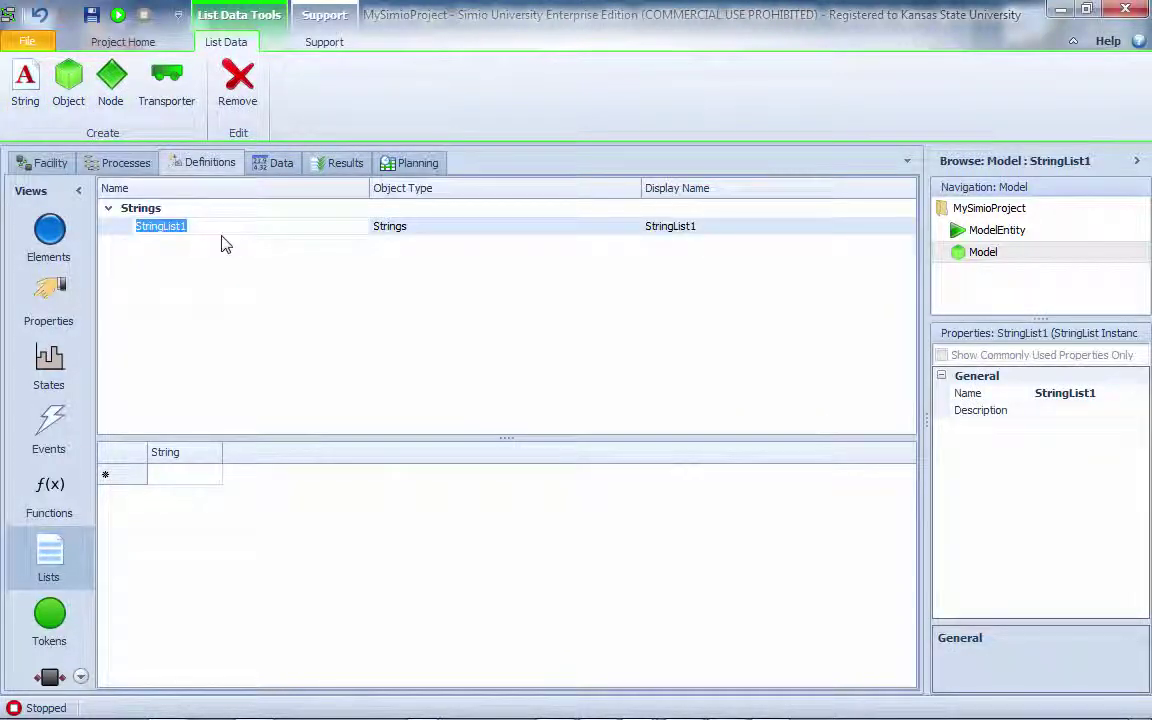
{"action": "type", "text": "LstColor"}
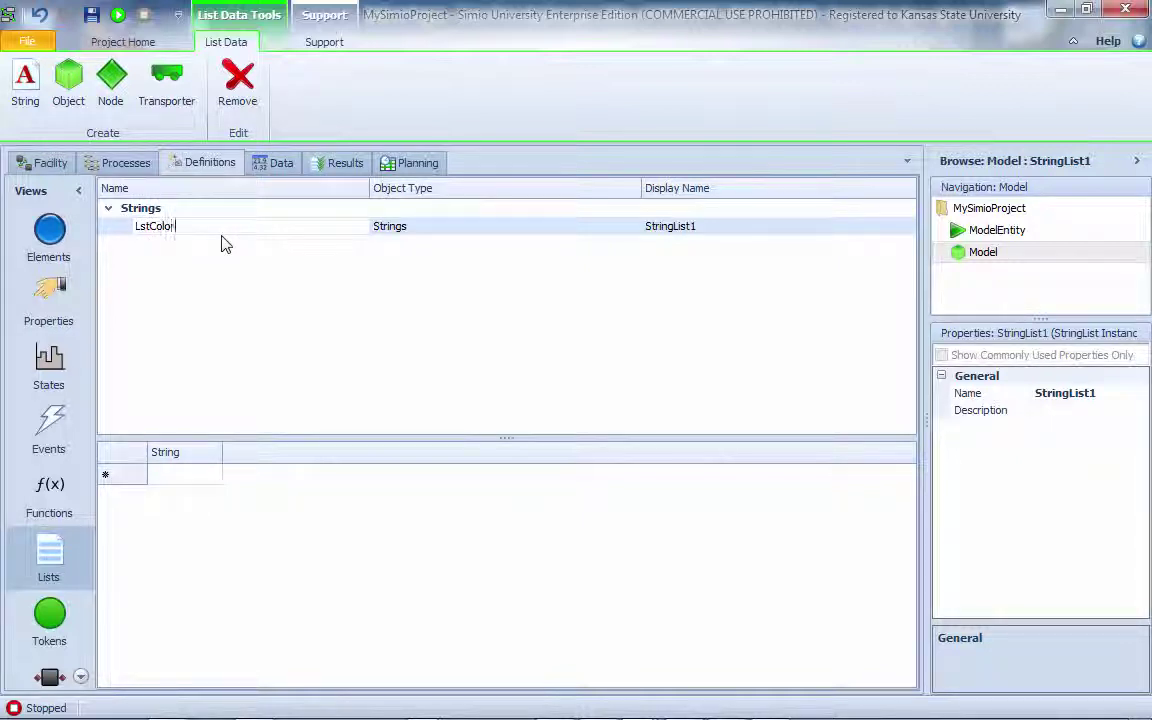
{"action": "key", "text": "Return"}
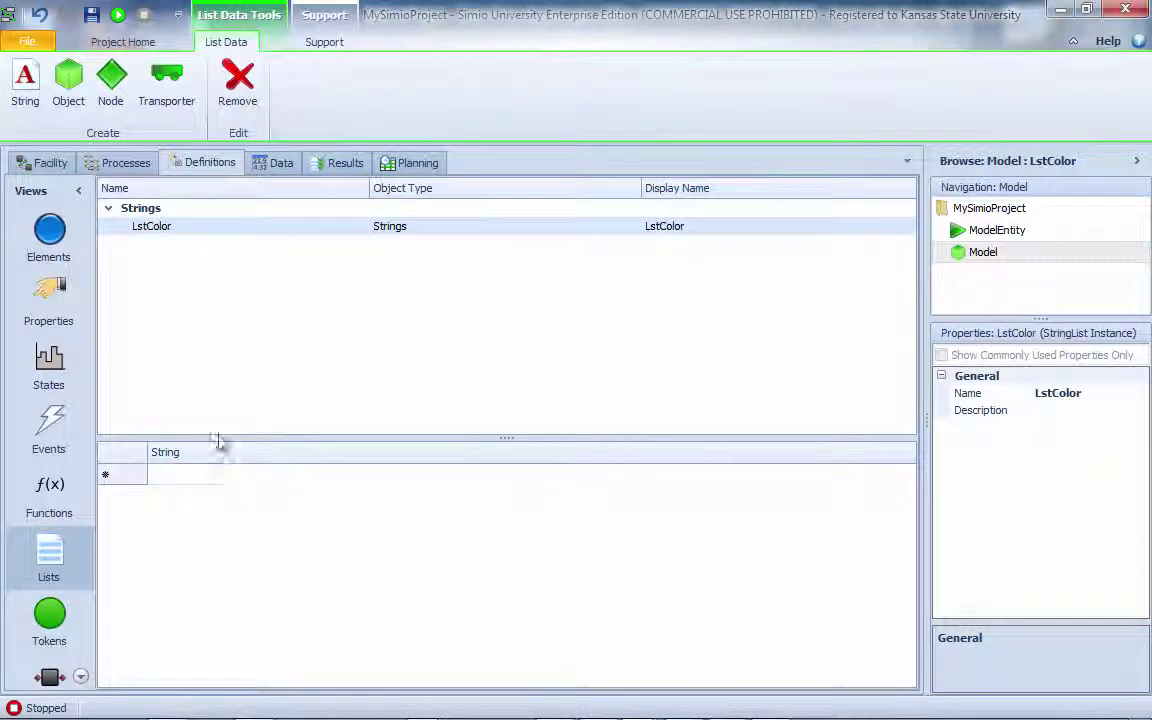
Enter Green, Yellow, Red and Blue as the list's four strings
{"action": "left_click_drag", "start_coordinate": [217, 438], "coordinate": [226, 309]}
{"action": "left_click", "coordinate": [176, 348]}
{"action": "left_click", "coordinate": [184, 345]}
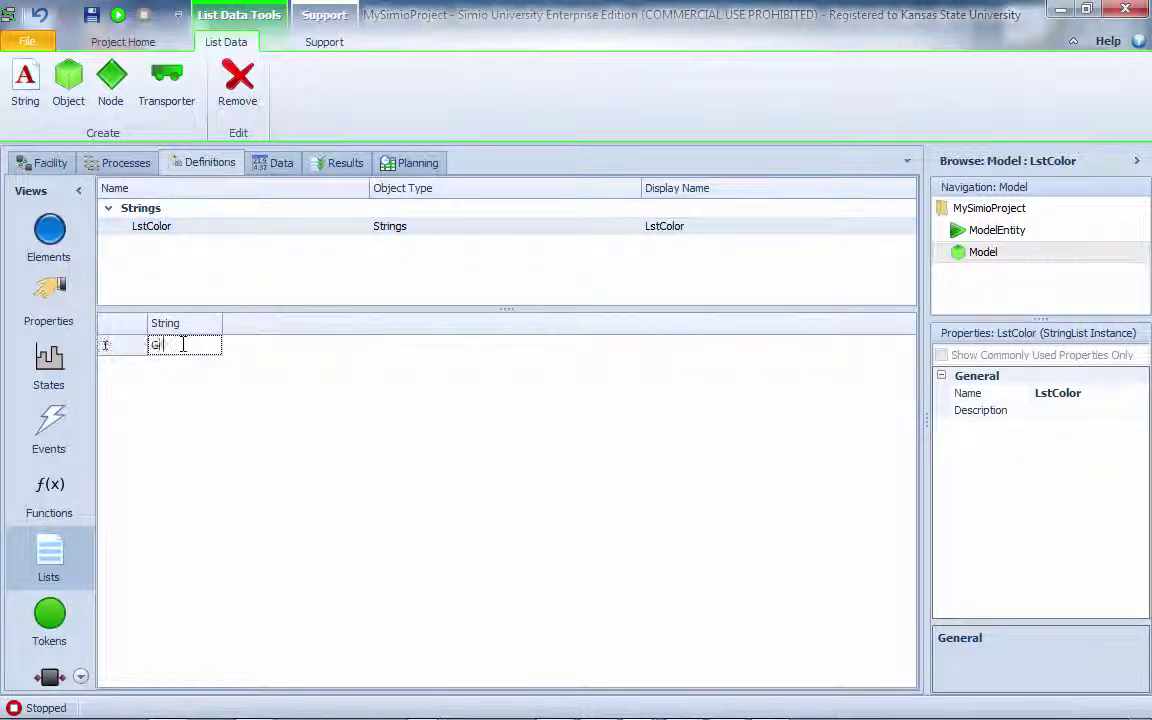
{"action": "type", "text": "Green"}
{"action": "key", "text": "Return"}
{"action": "type", "text": "Yellow"}
{"action": "key", "text": "Return"}
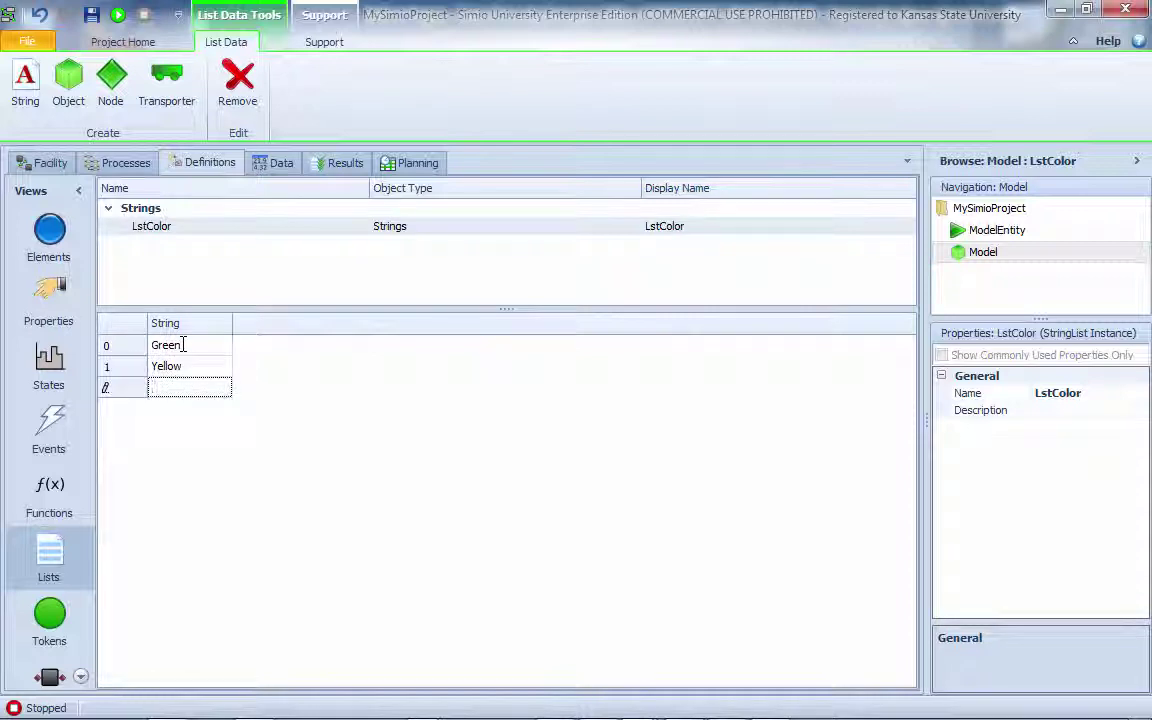
{"action": "type", "text": "Red"}
{"action": "key", "text": "Return"}
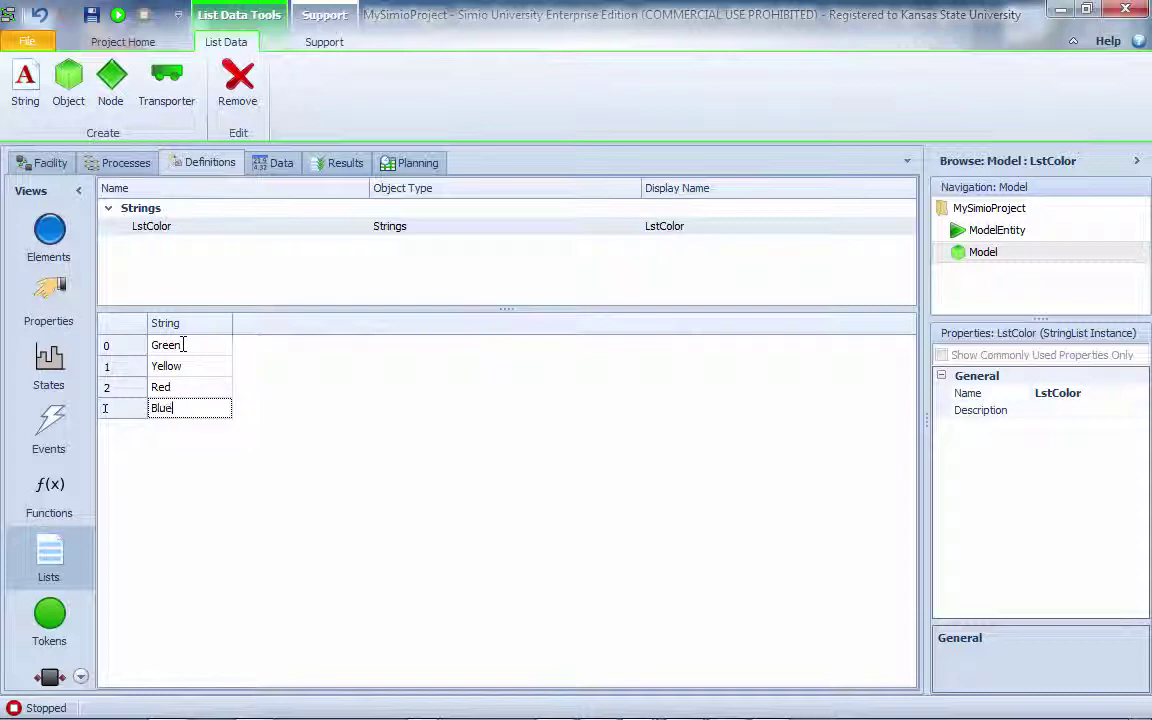
{"action": "key", "text": "Return"}
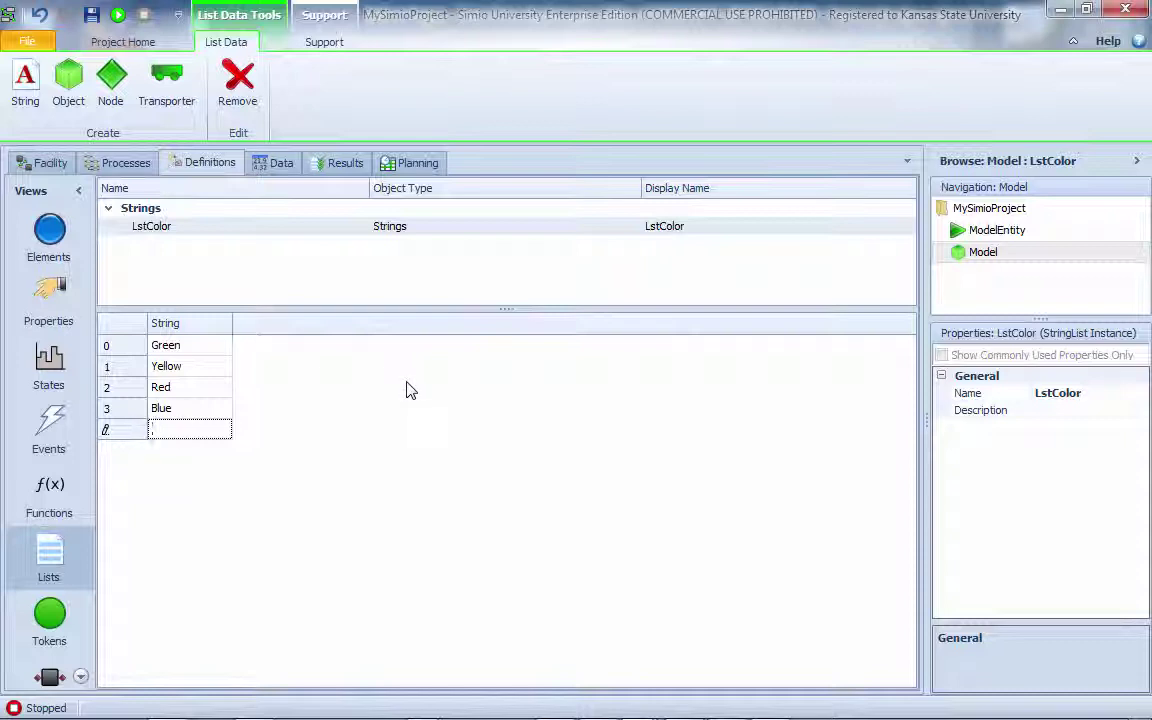
Add a new changeover matrix in the Data tab and rename it Changeover
{"action": "left_click", "coordinate": [281, 164]}
{"action": "left_click", "coordinate": [50, 487]}
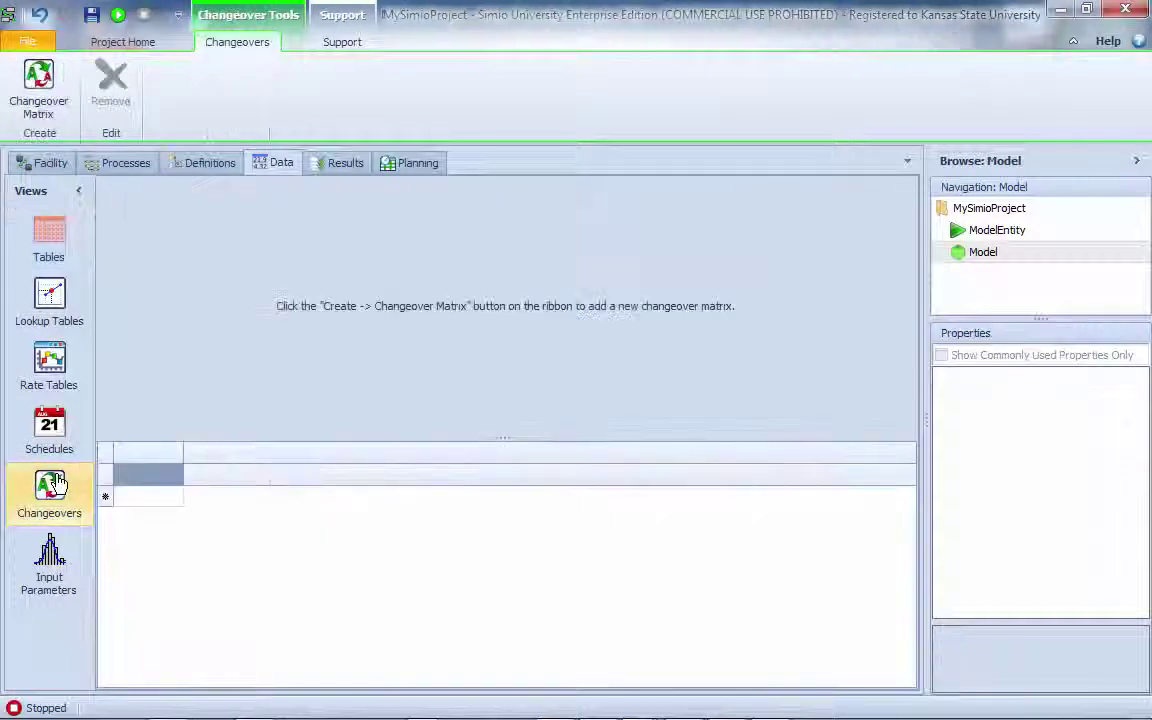
{"action": "left_click", "coordinate": [45, 100]}
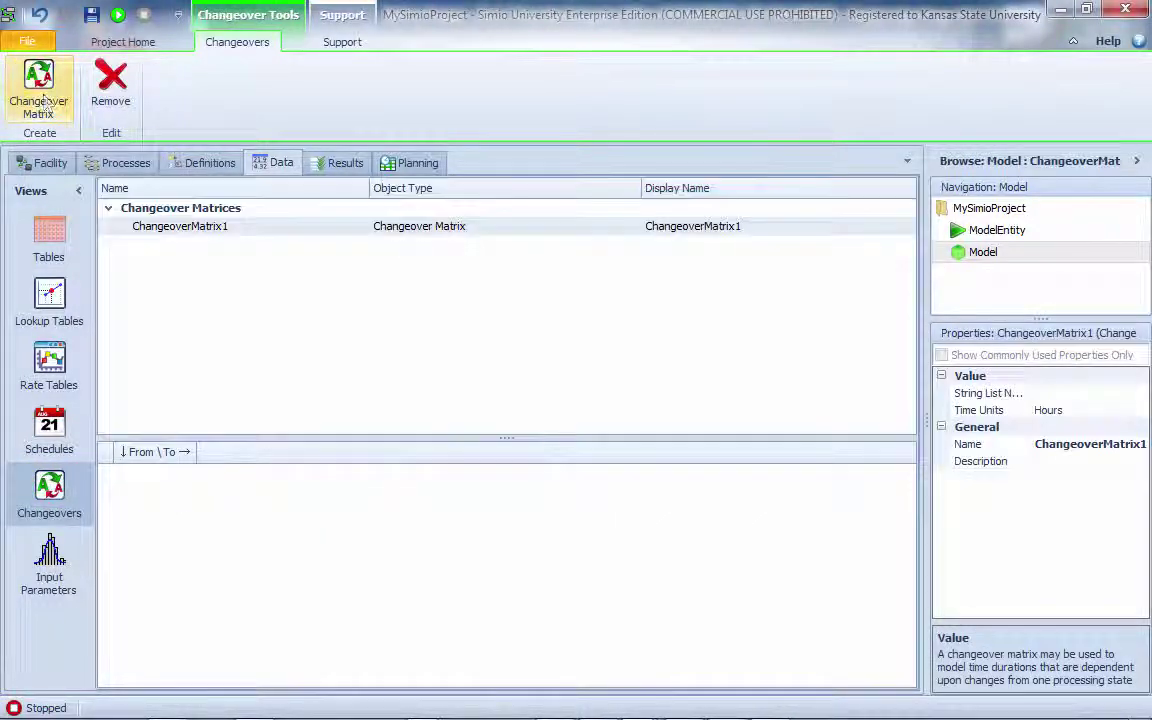
{"action": "left_click", "coordinate": [1062, 446]}
{"action": "left_click_drag", "start_coordinate": [1106, 444], "coordinate": [1148, 440]}
{"action": "key", "text": "BackSpace"}
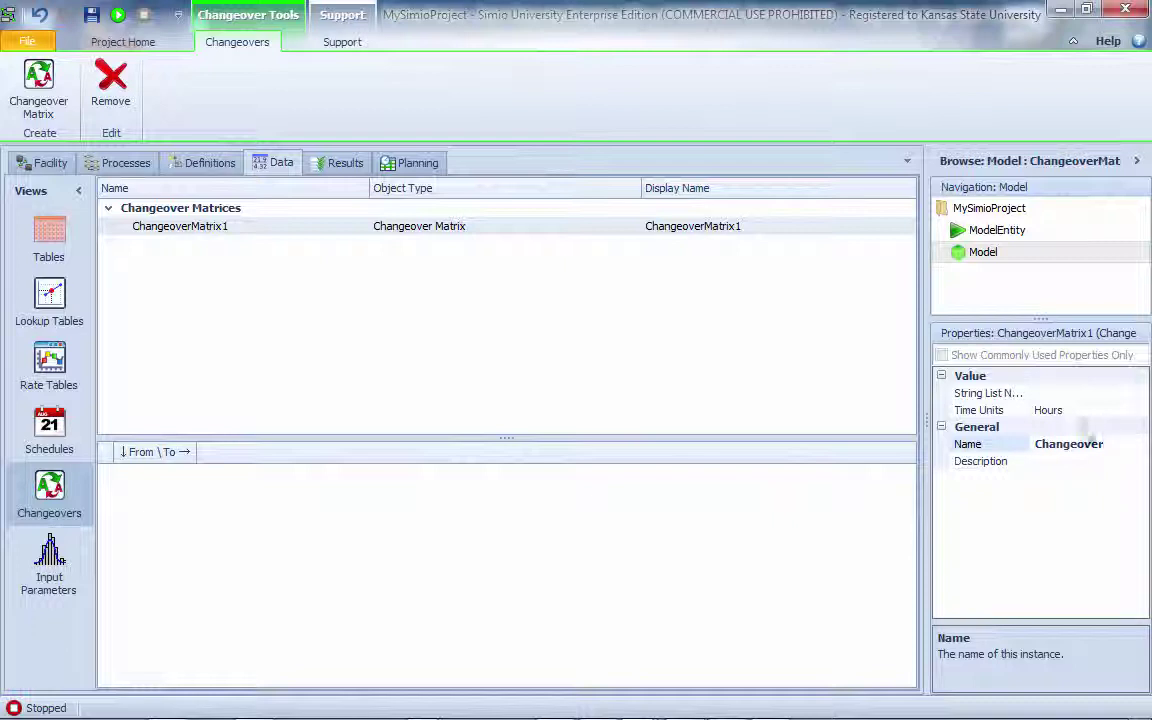
{"action": "left_click", "coordinate": [240, 247]}
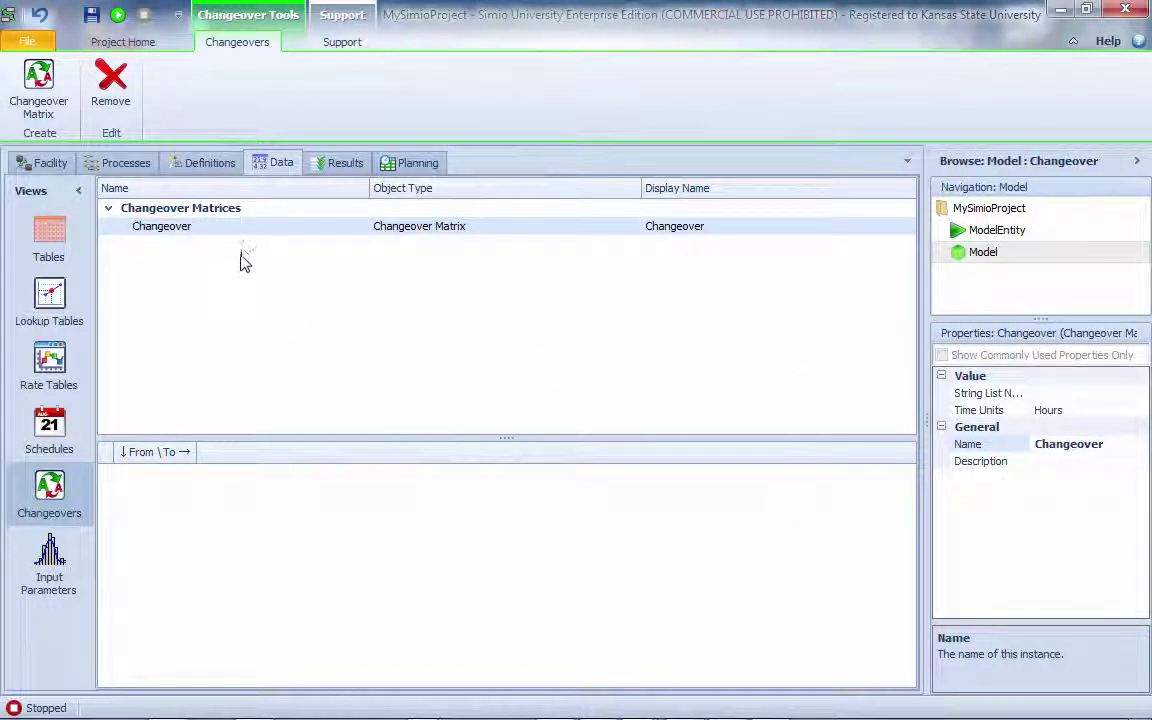
Set the matrix time units to Minutes and bring up the String List Name choices
{"action": "left_click_drag", "start_coordinate": [369, 187], "coordinate": [288, 187]}
{"action": "left_click_drag", "start_coordinate": [599, 188], "coordinate": [483, 190]}
{"action": "left_click", "coordinate": [1136, 412]}
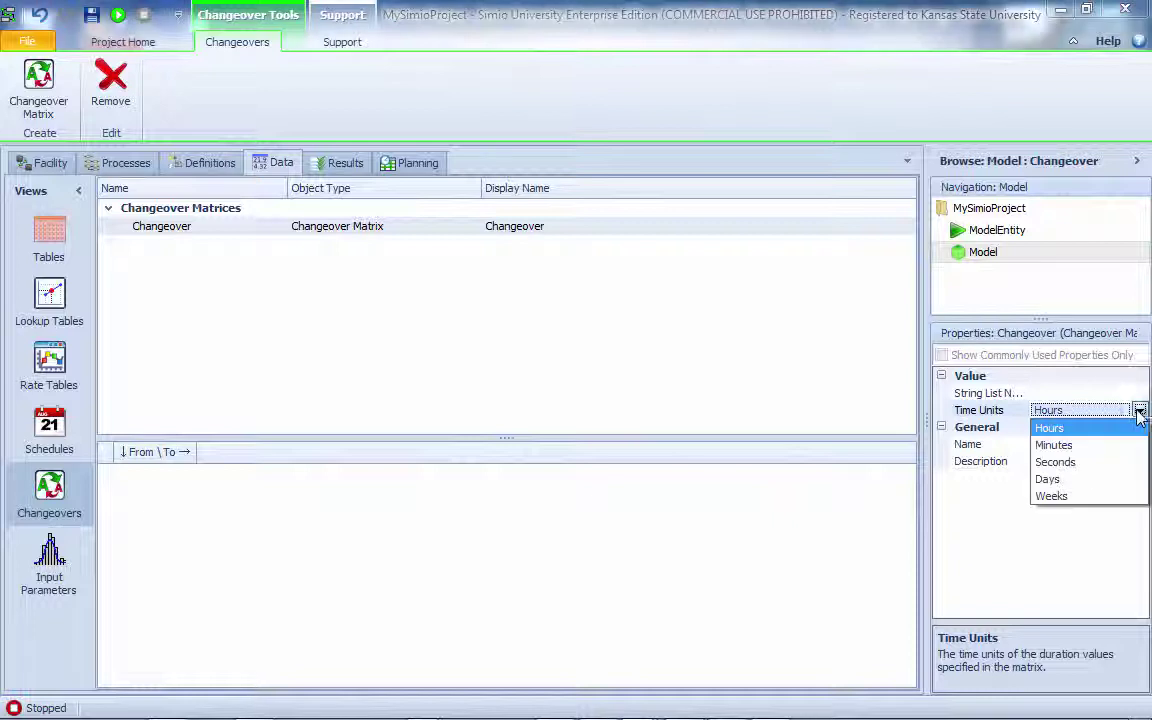
{"action": "left_click", "coordinate": [1140, 411]}
{"action": "left_click", "coordinate": [1058, 446]}
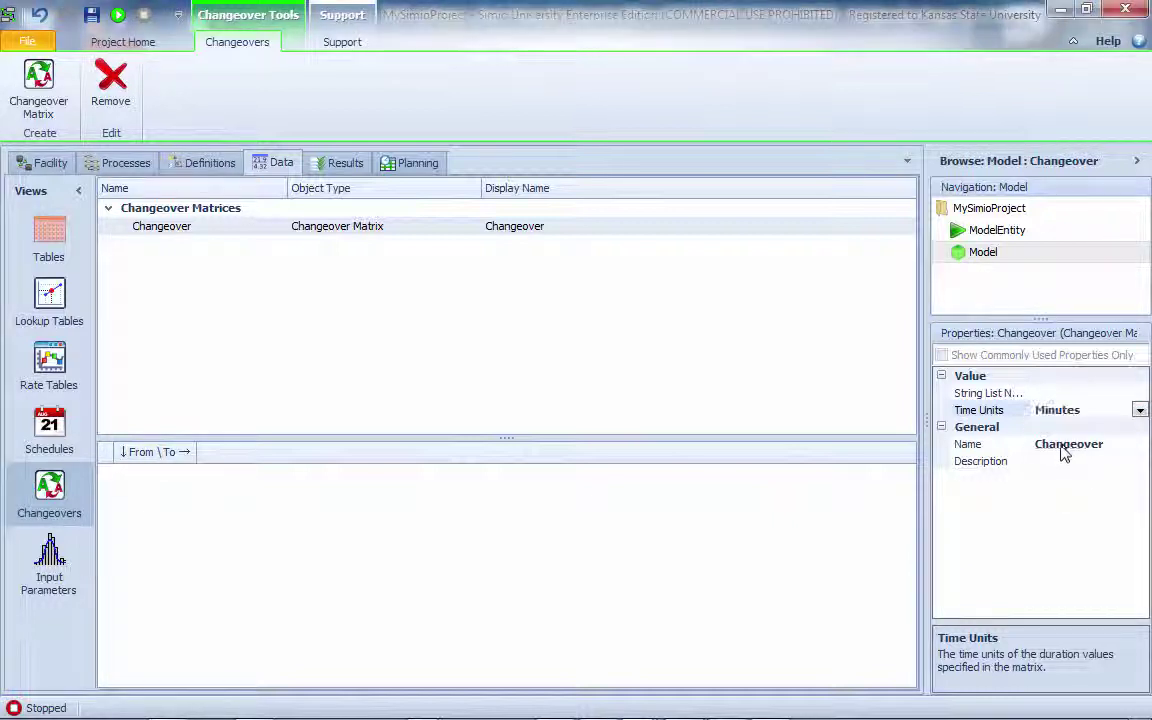
{"action": "left_click", "coordinate": [1048, 393]}
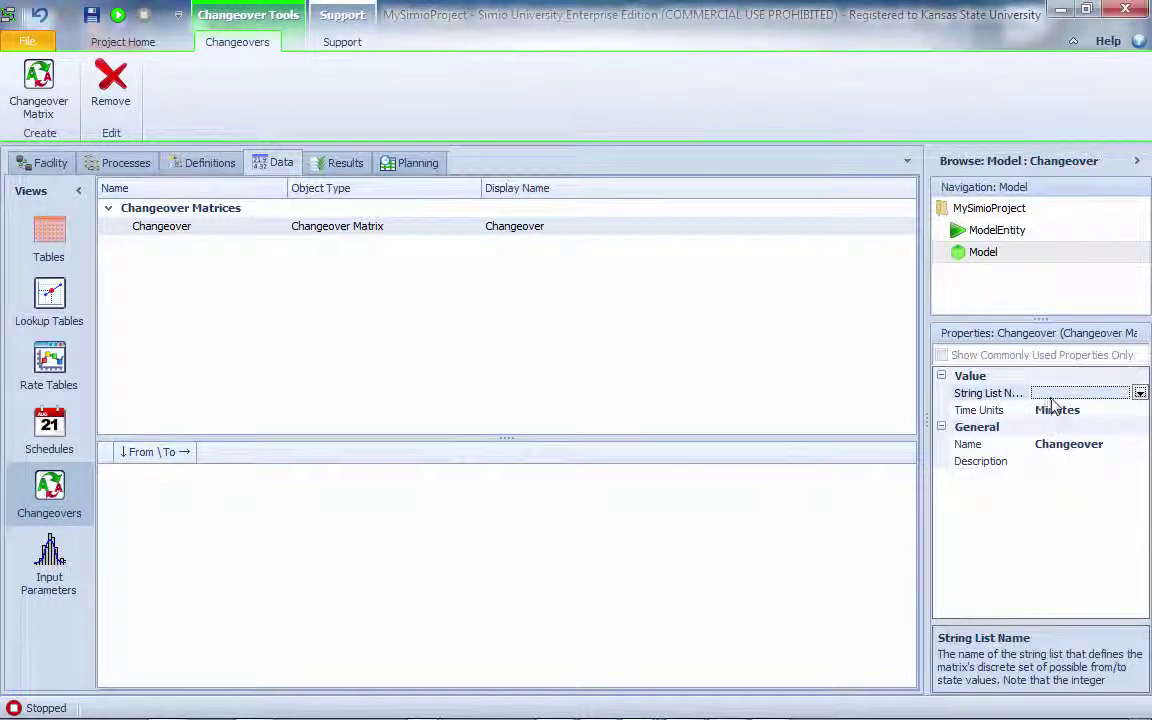
{"action": "left_click_drag", "start_coordinate": [930, 425], "coordinate": [884, 420]}
{"action": "left_click", "coordinate": [1139, 393]}
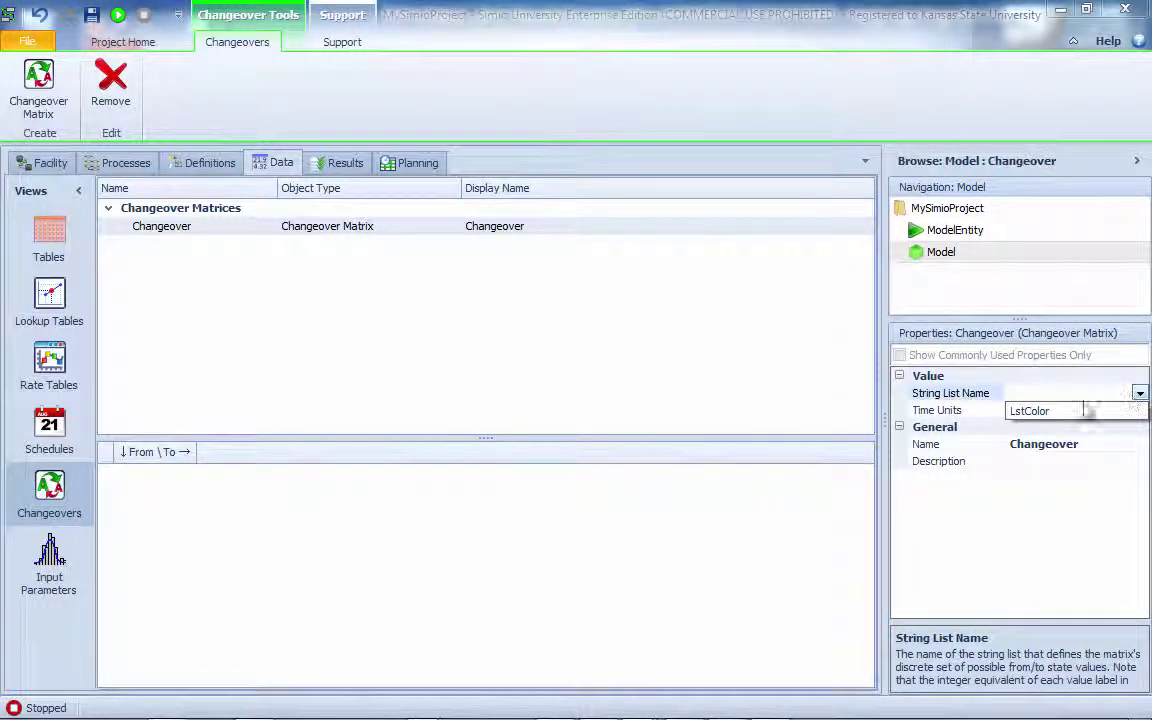
Base the matrix on LstColor and enter 3 minutes for Yellow-to-Green and Red-to-Green
{"action": "left_click", "coordinate": [1057, 413]}
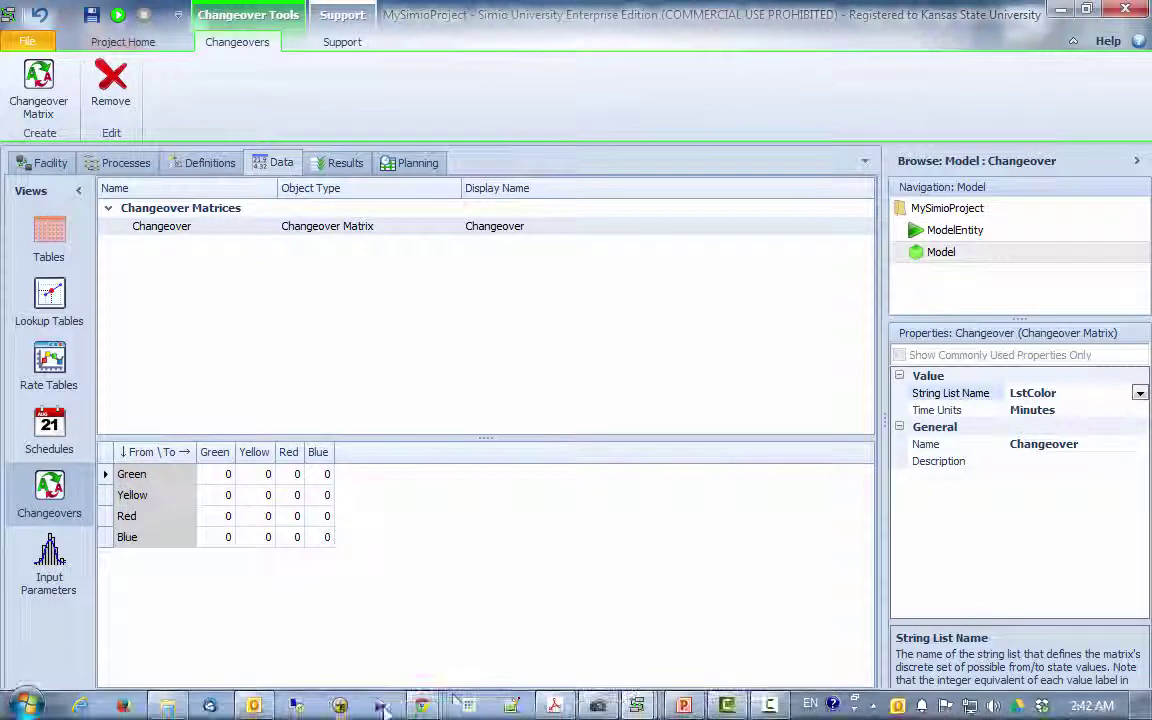
{"action": "left_click", "coordinate": [683, 705]}
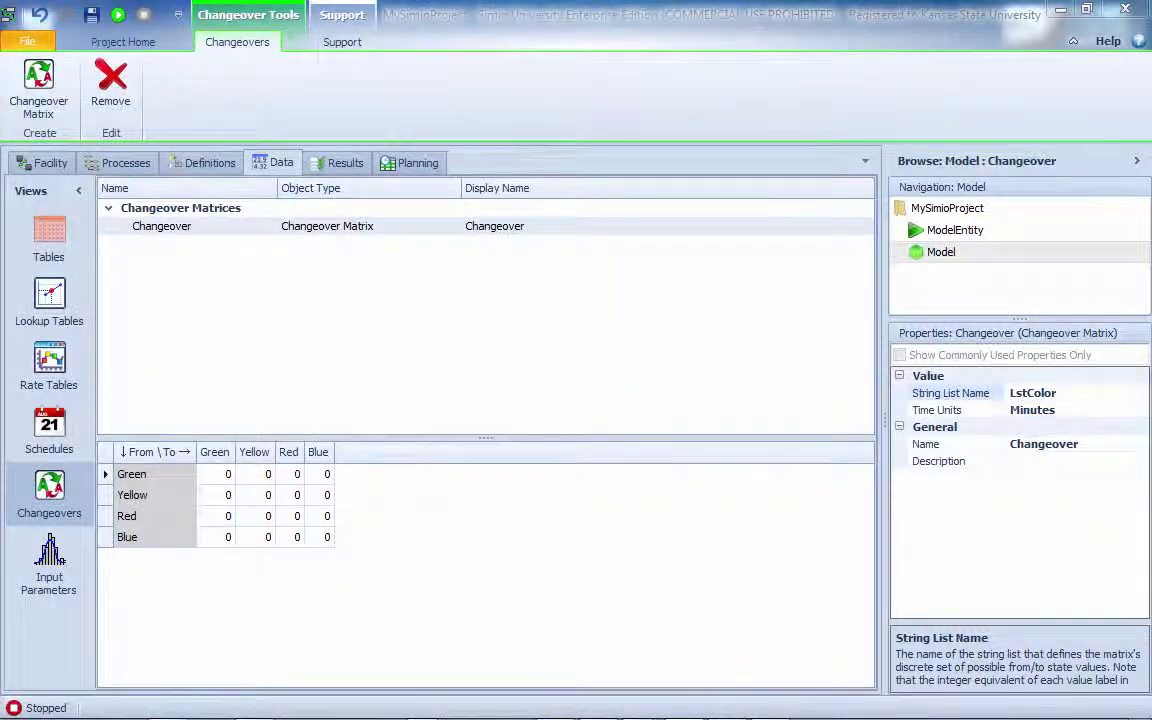
{"action": "left_click", "coordinate": [226, 495]}
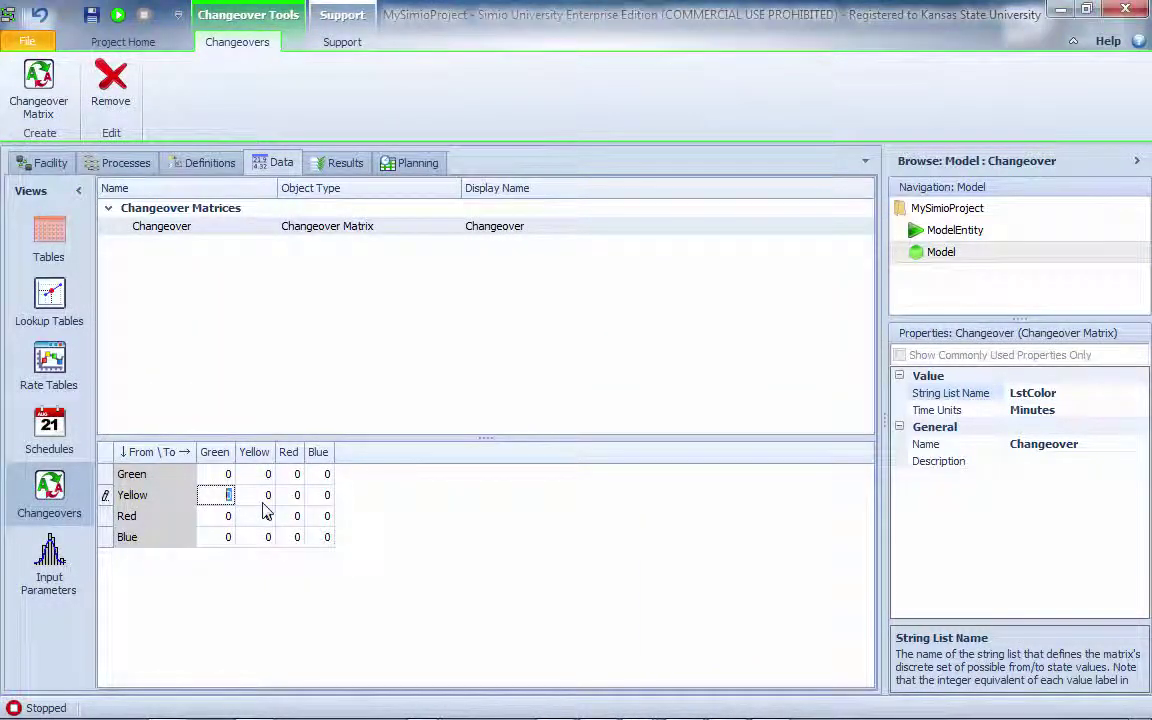
{"action": "type", "text": "3"}
{"action": "key", "text": "Return"}
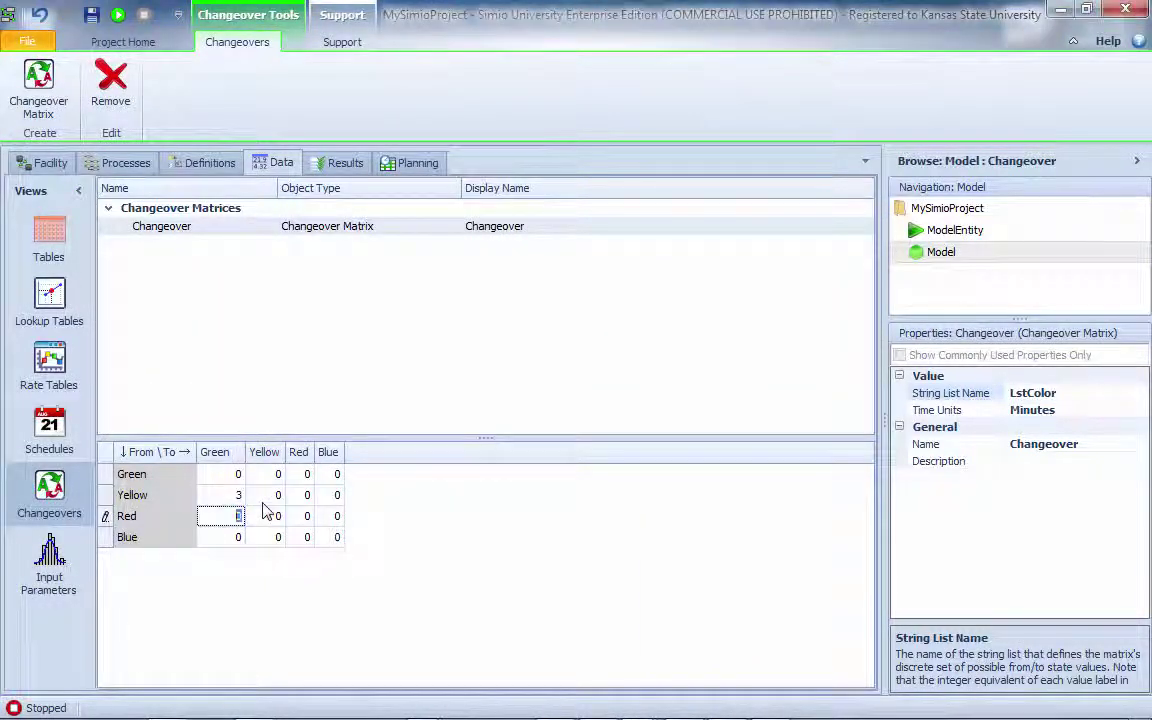
{"action": "key", "text": "Return"}
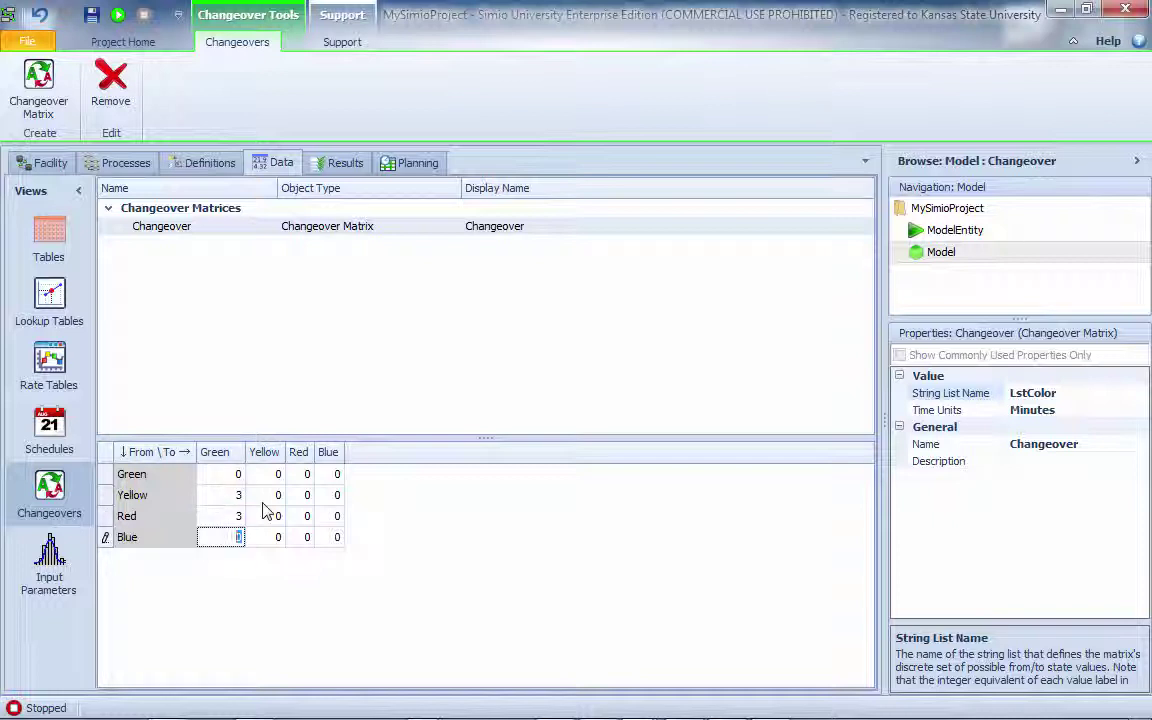
Enter 9 minutes down the Yellow column and 6 down the Red column
{"action": "left_click", "coordinate": [277, 474]}
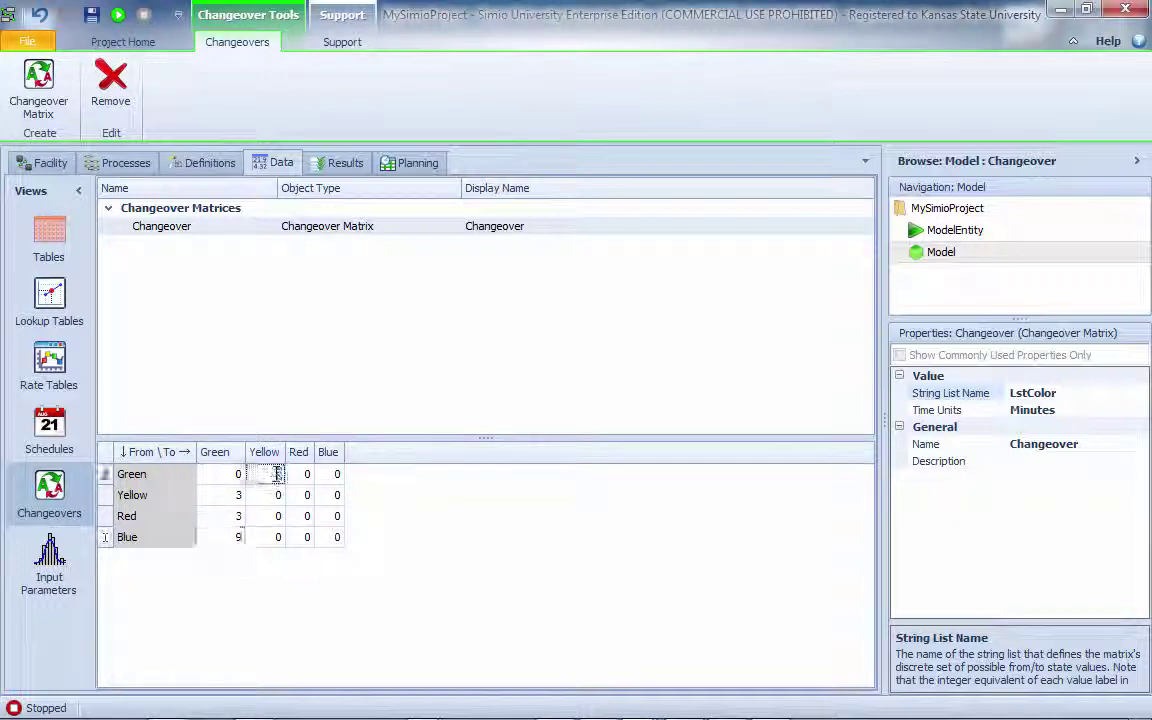
{"action": "type", "text": "9"}
{"action": "key", "text": "Return"}
{"action": "key", "text": "Return"}
{"action": "type", "text": "9"}
{"action": "key", "text": "Return"}
{"action": "type", "text": "9"}
{"action": "left_click", "coordinate": [318, 479]}
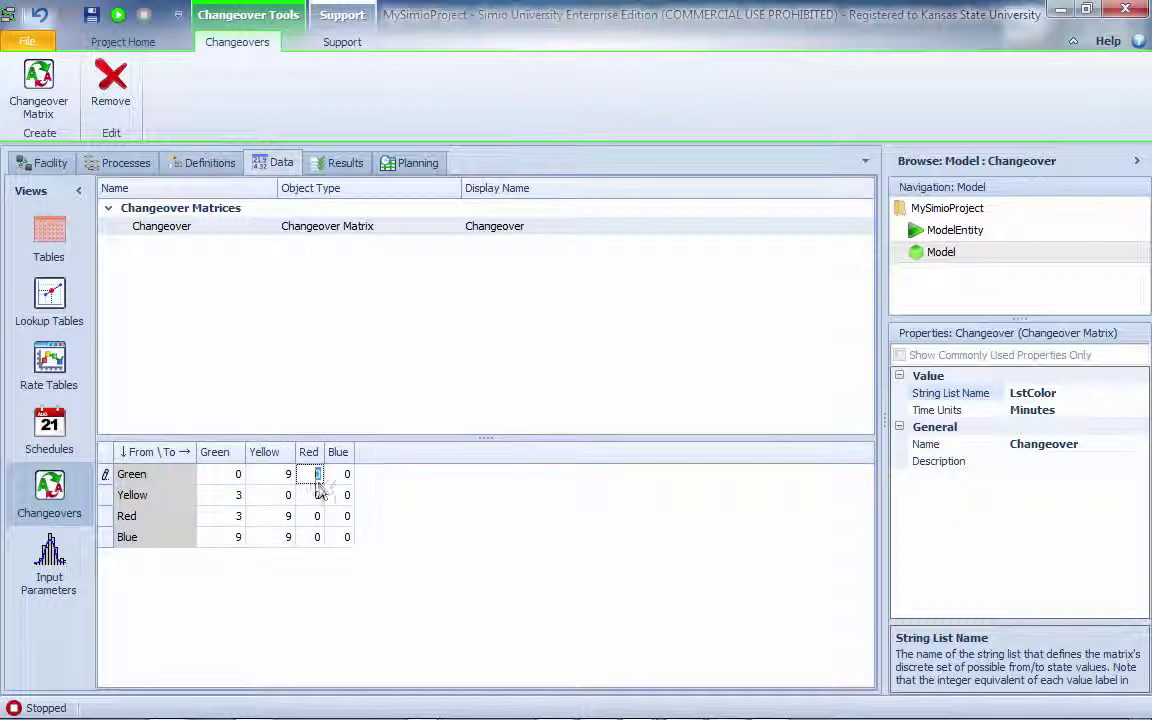
{"action": "type", "text": "6"}
{"action": "key", "text": "Return"}
{"action": "type", "text": "6"}
Enter 3 for Blue-to-Red and 3 down the Blue column, then return to the Facility view
{"action": "left_click", "coordinate": [316, 537]}
{"action": "double_click", "coordinate": [312, 537]}
{"action": "type", "text": "3"}
{"action": "left_click", "coordinate": [357, 474]}
{"action": "type", "text": "3"}
{"action": "left_click", "coordinate": [358, 495]}
{"action": "type", "text": "3"}
{"action": "left_click", "coordinate": [362, 517]}
{"action": "type", "text": "3"}
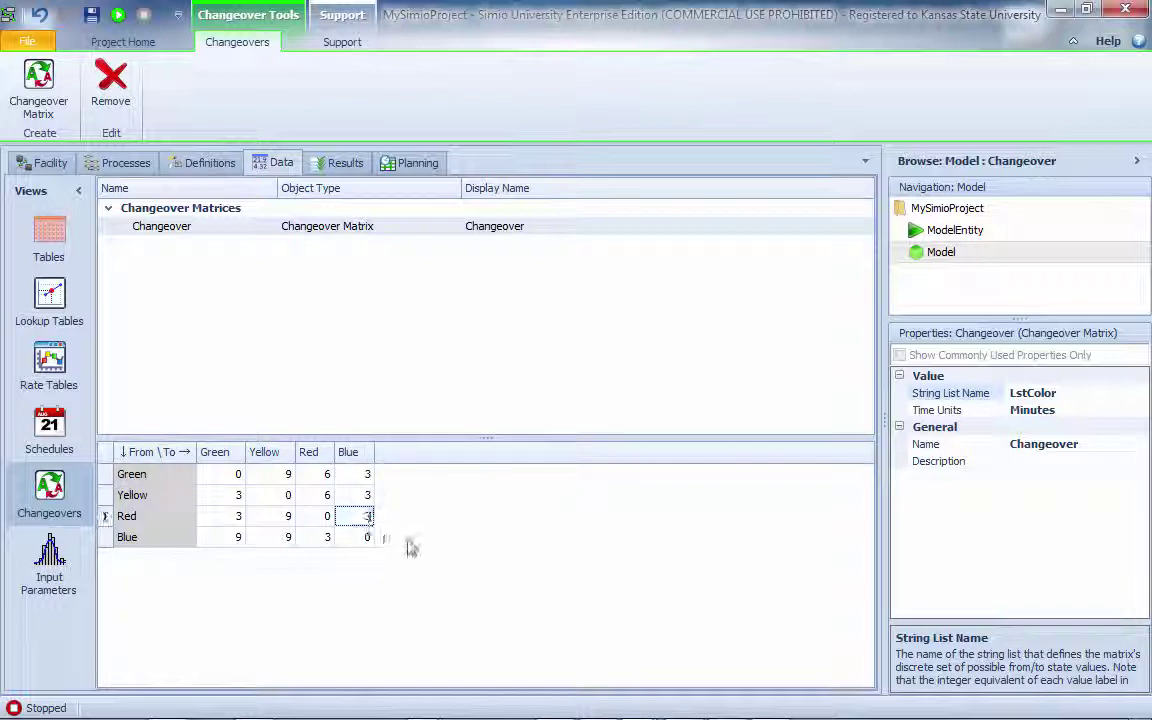
{"action": "key", "text": "Return"}
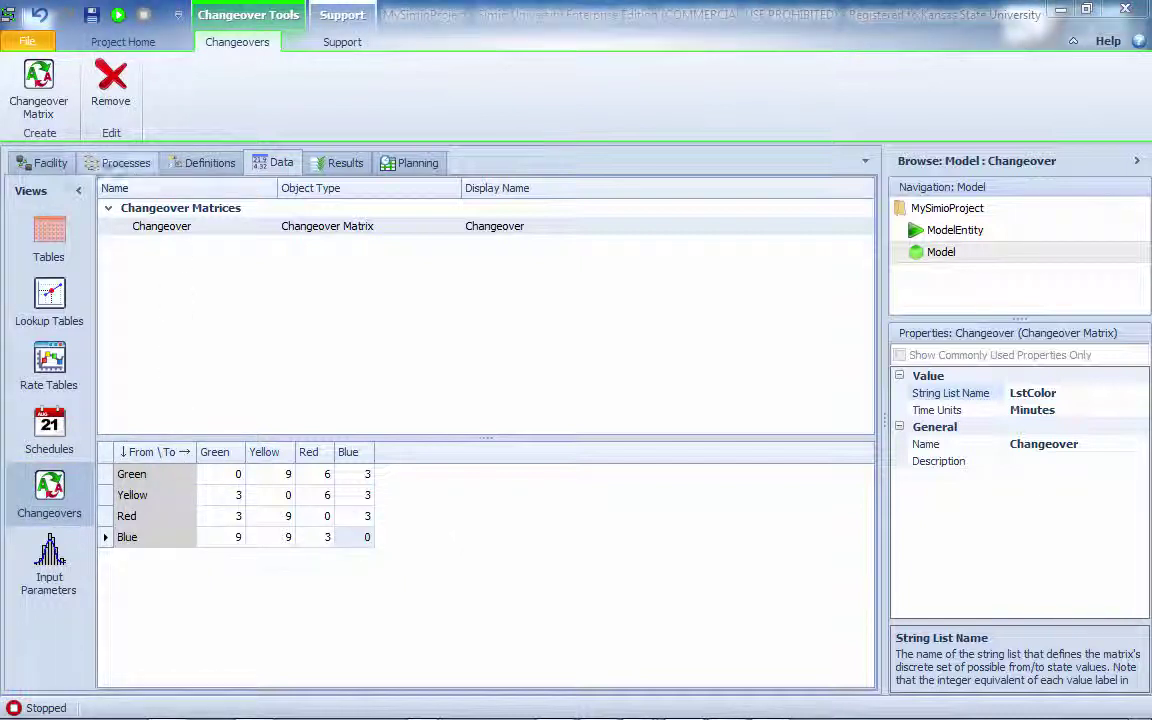
{"action": "left_click", "coordinate": [55, 165]}
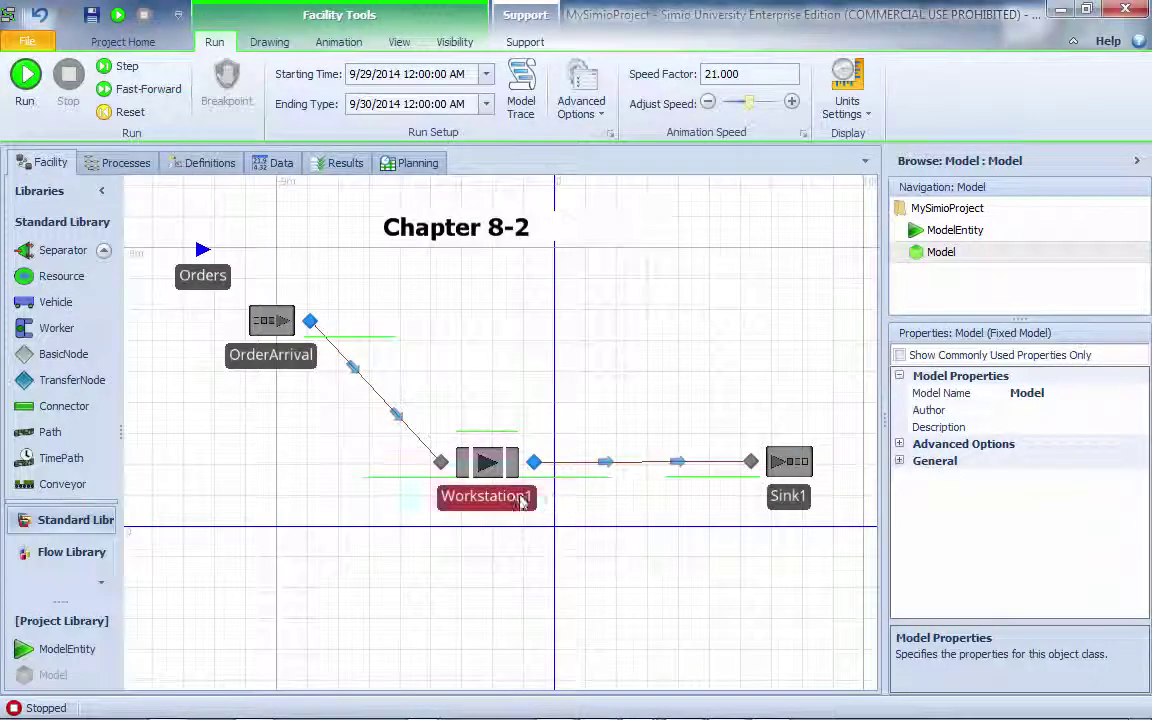
Set Workstation1's Process Logic Setup Time Type to Sequence Dependent
{"action": "left_click", "coordinate": [521, 503]}
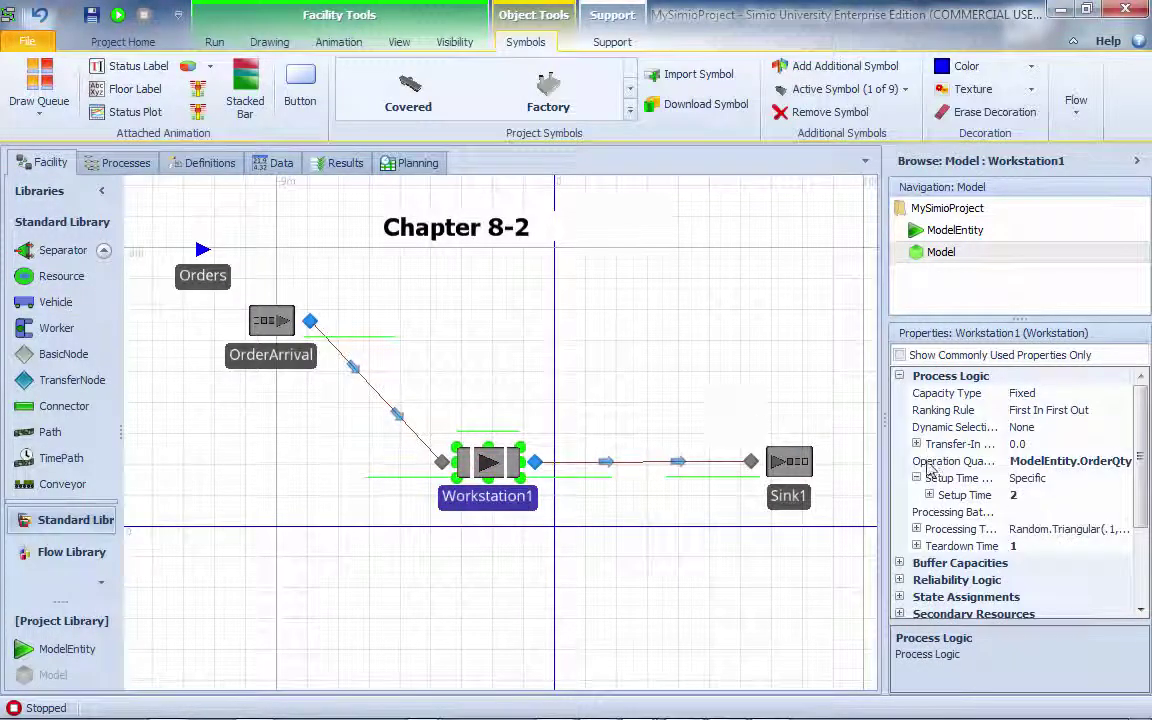
{"action": "left_click_drag", "start_coordinate": [879, 417], "coordinate": [686, 406]}
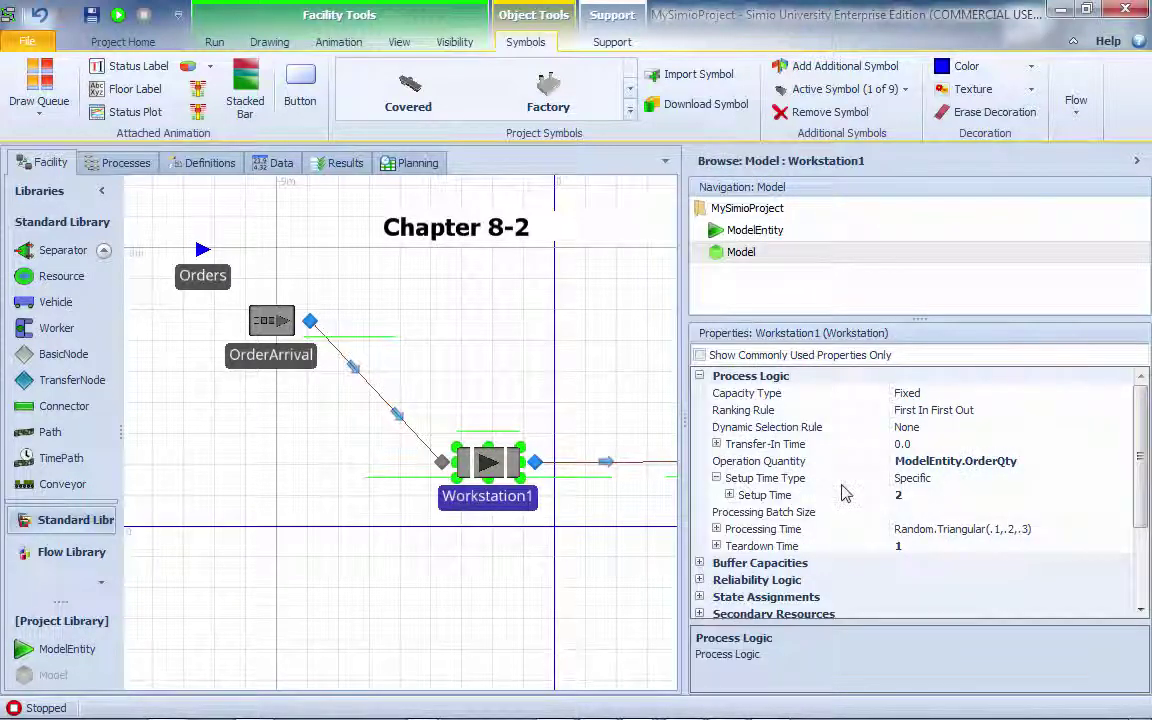
{"action": "left_click", "coordinate": [926, 481]}
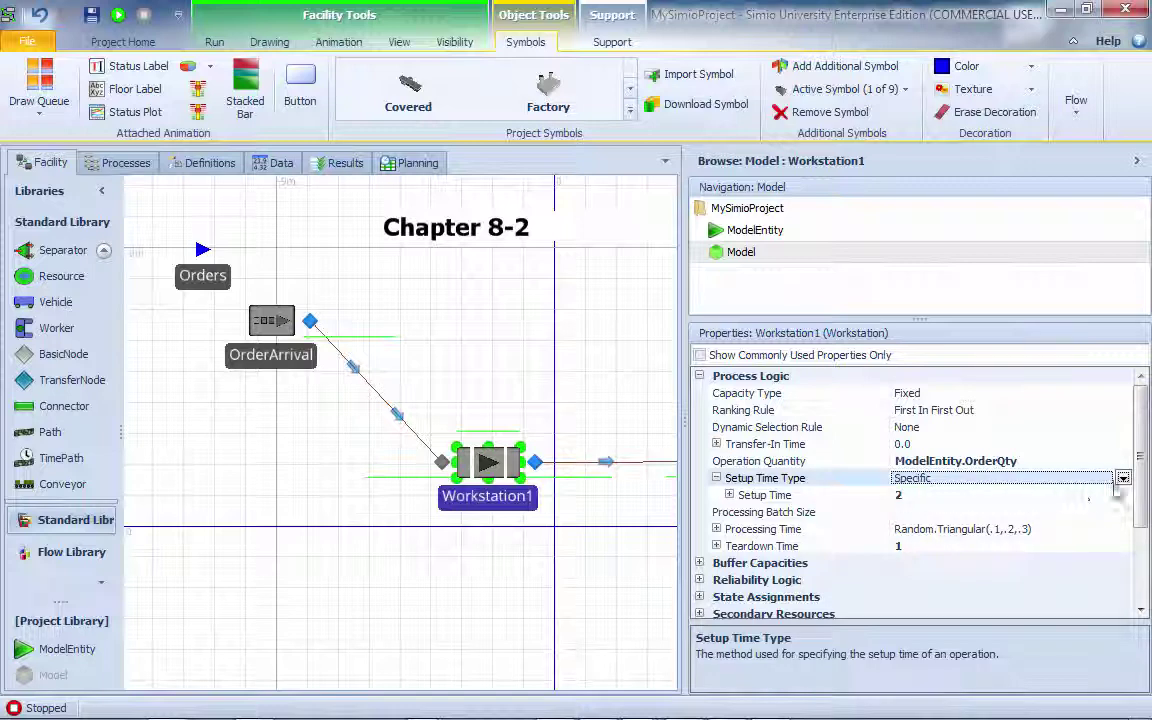
{"action": "left_click", "coordinate": [1123, 479]}
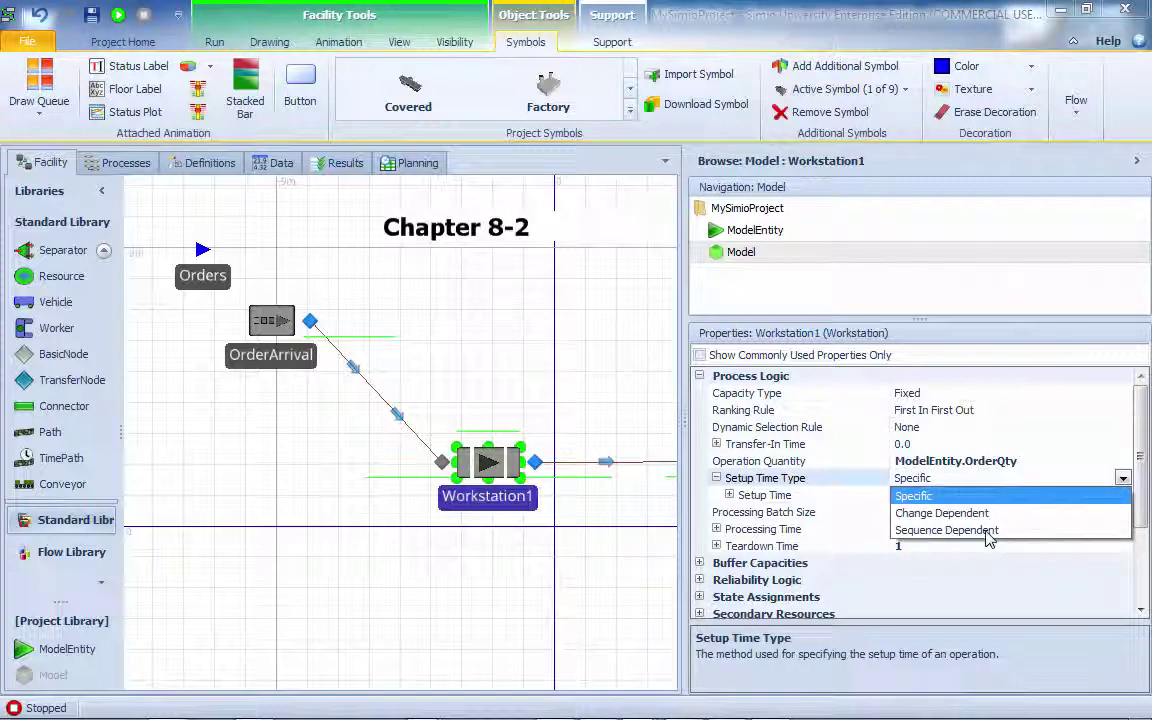
{"action": "left_click", "coordinate": [988, 531]}
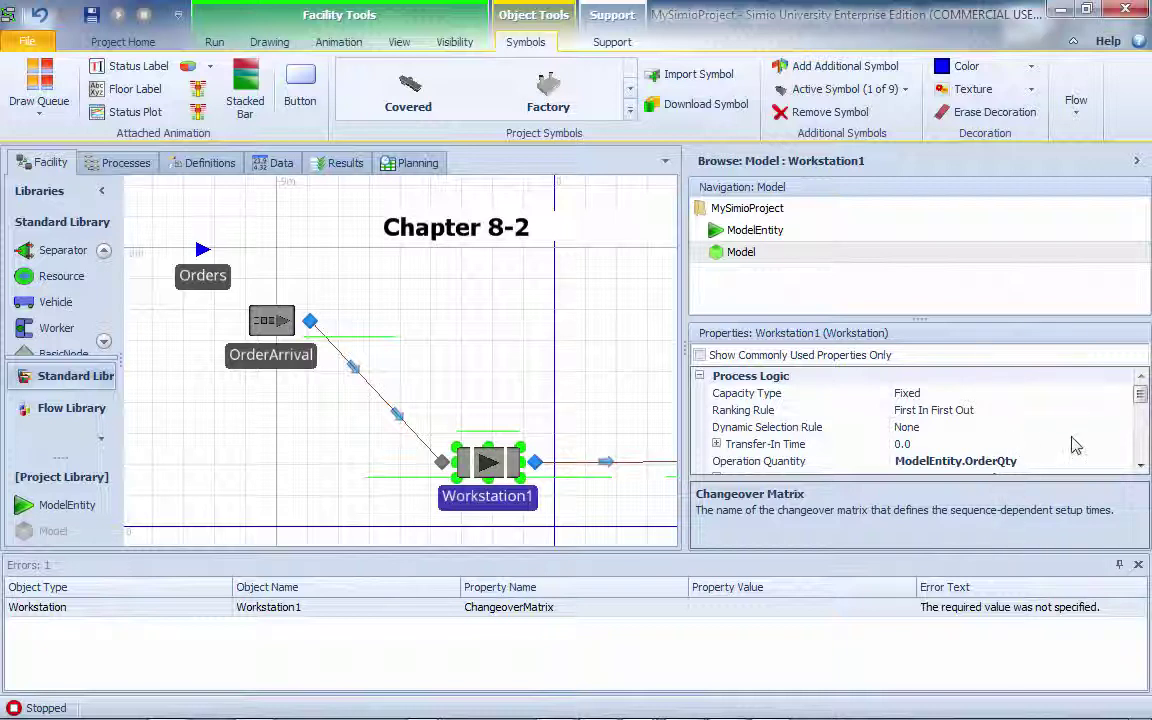
Set Workstation1's Changeover Matrix property to the Changeover matrix
{"action": "left_click_drag", "start_coordinate": [1141, 395], "coordinate": [1143, 410]}
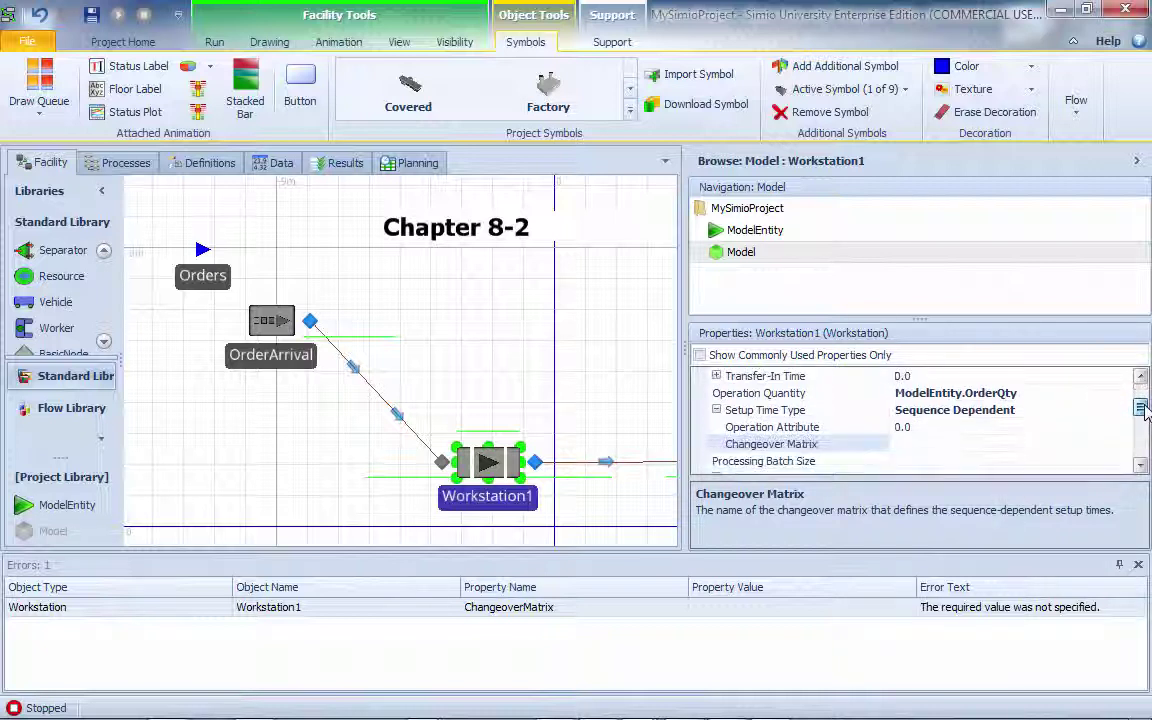
{"action": "left_click", "coordinate": [942, 444]}
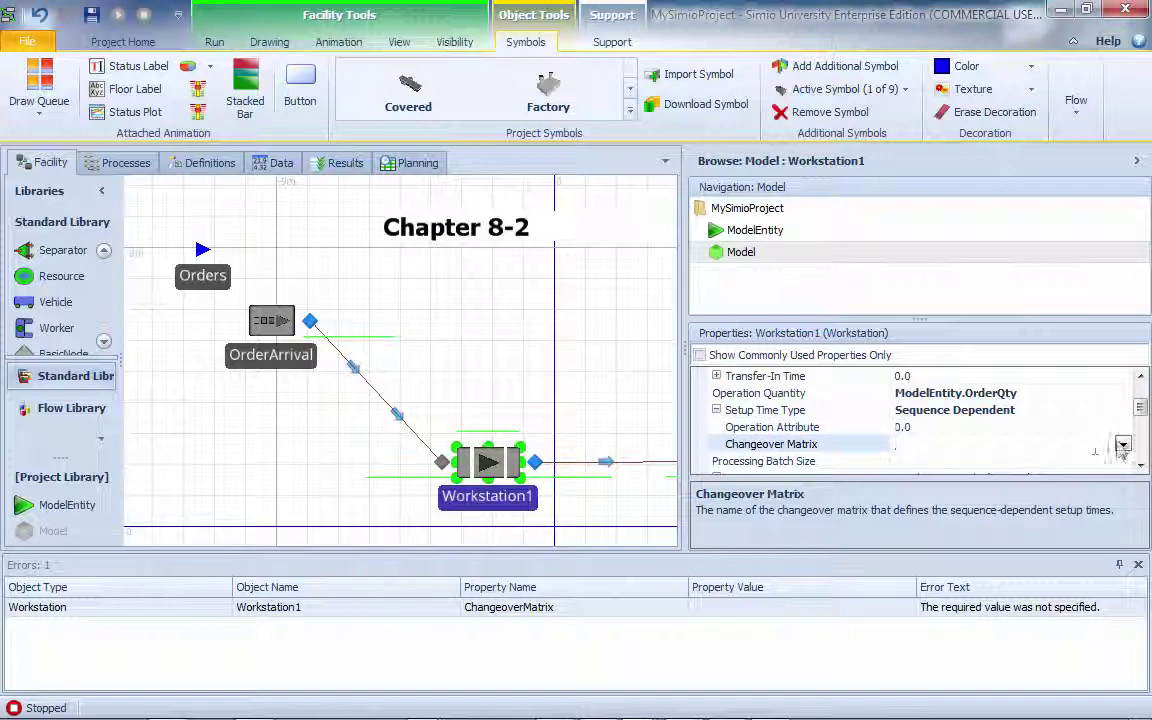
{"action": "left_click", "coordinate": [1122, 447]}
{"action": "left_click", "coordinate": [940, 187]}
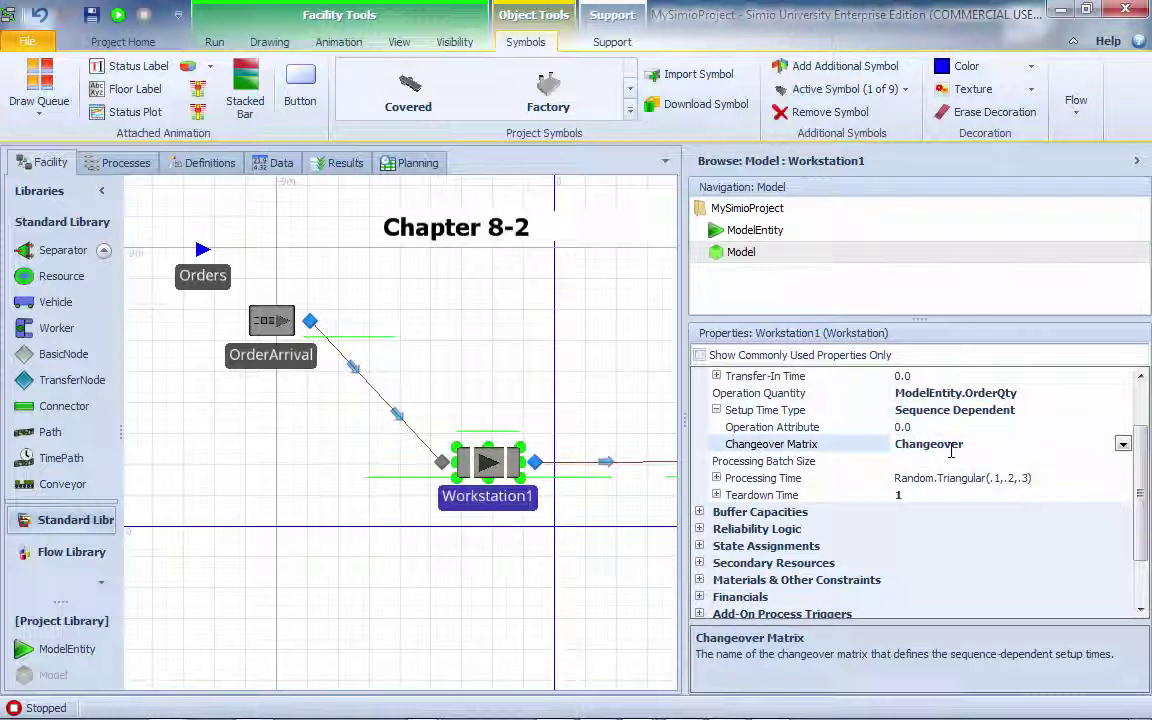
{"action": "left_click", "coordinate": [905, 427]}
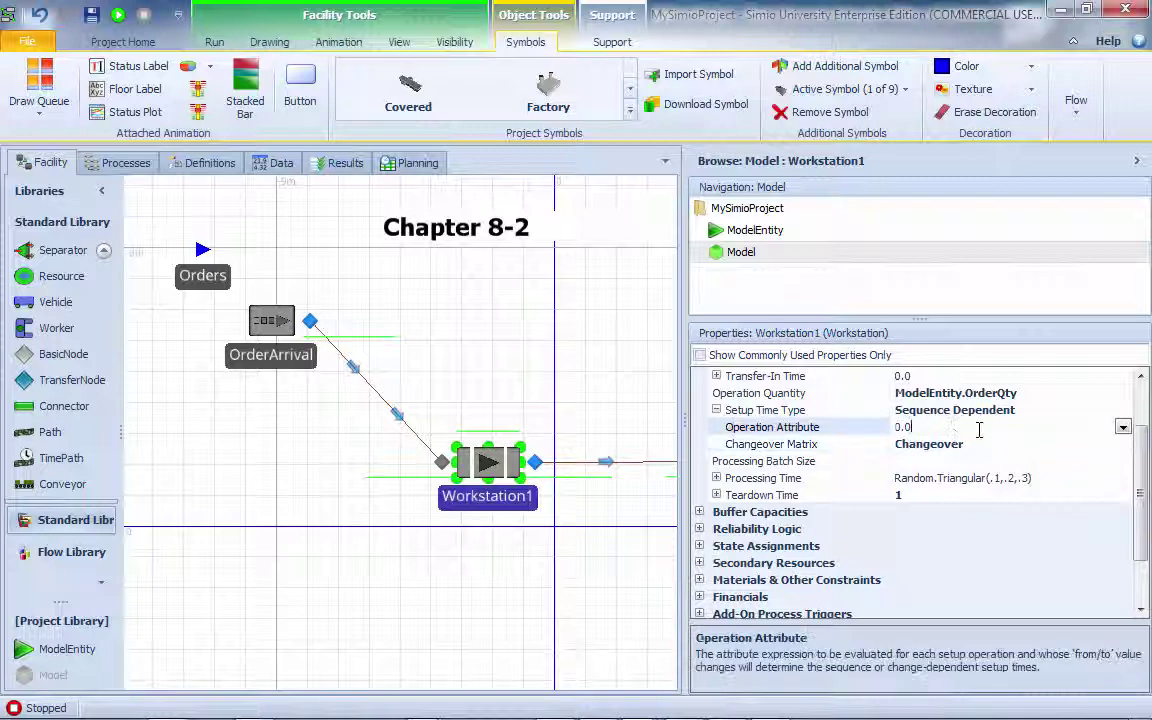
Enter TypeSymbol.Symbol as Workstation1's Operation Attribute through the expression editor
{"action": "left_click", "coordinate": [1122, 427]}
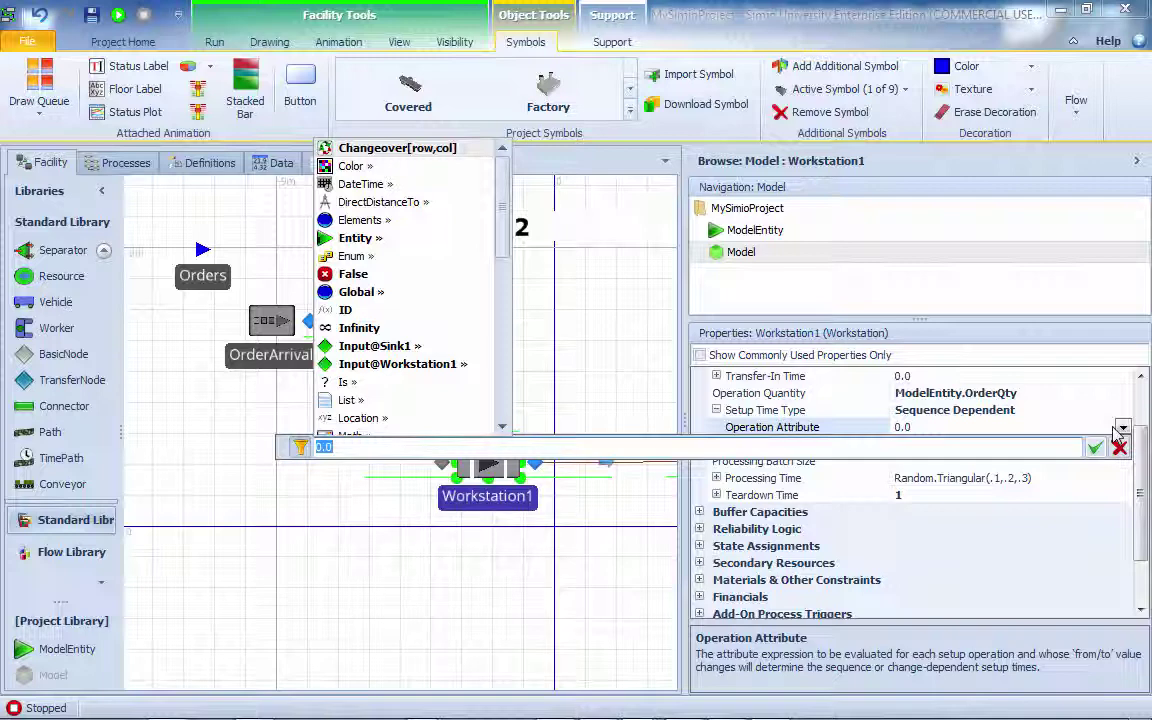
{"action": "type", "text": "TableS"}
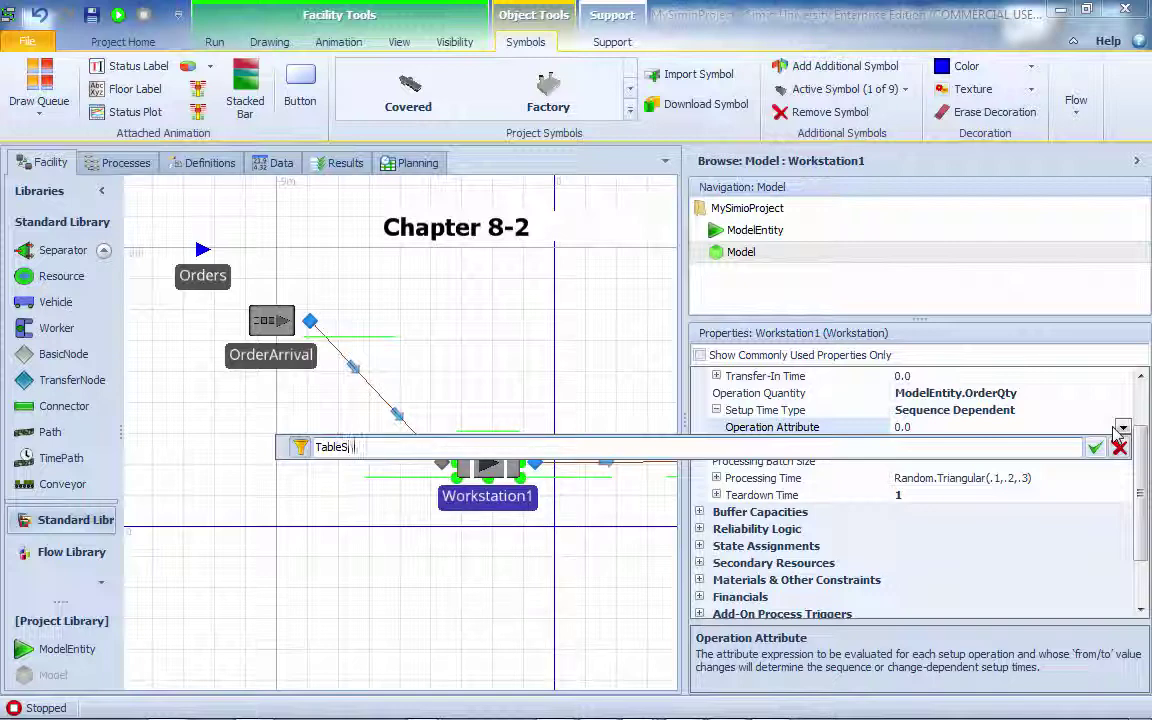
{"action": "key", "text": "BackSpace"}
{"action": "key", "text": "BackSpace"}
{"action": "key", "text": "BackSpace"}
{"action": "key", "text": "BackSpace"}
{"action": "key", "text": "BackSpace"}
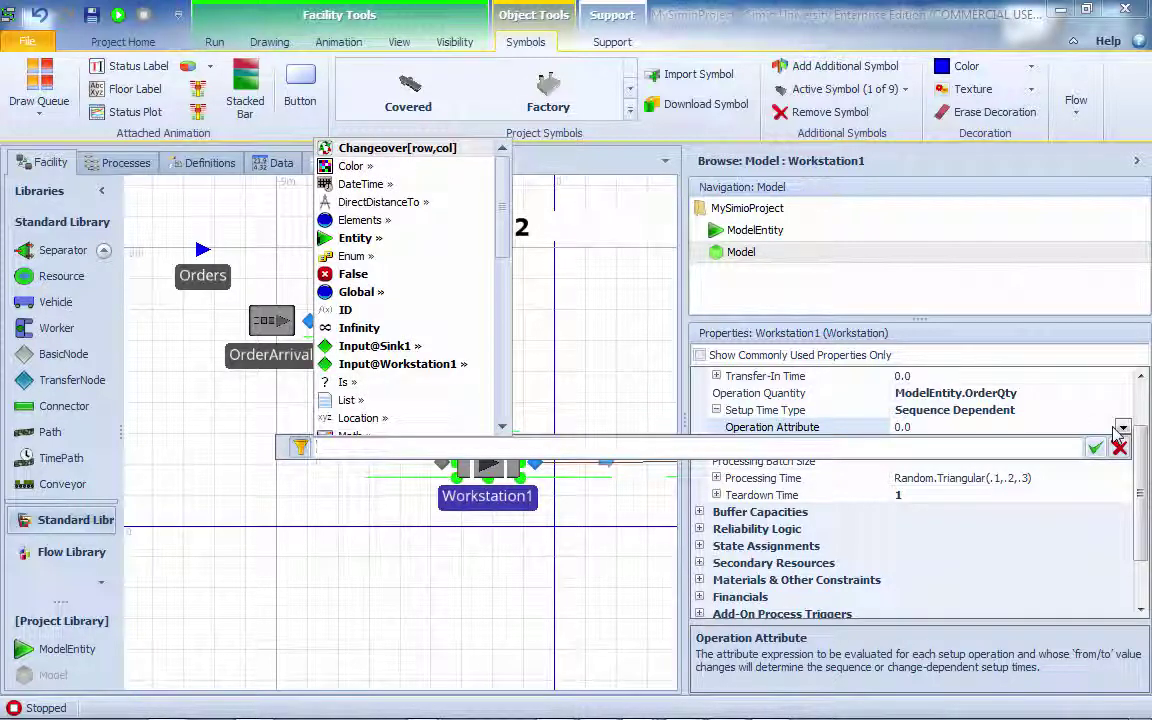
{"action": "type", "text": "T"}
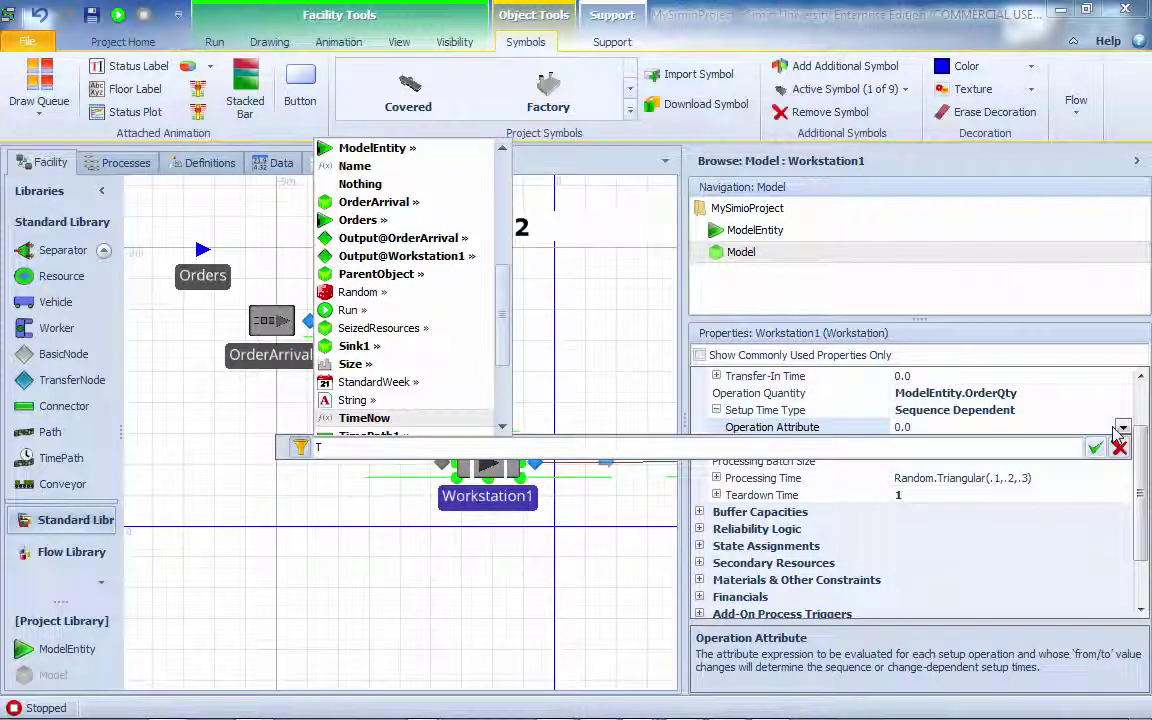
{"action": "key", "text": "Down"}
{"action": "key", "text": "Down"}
{"action": "key", "text": "Down"}
{"action": "key", "text": "Down"}
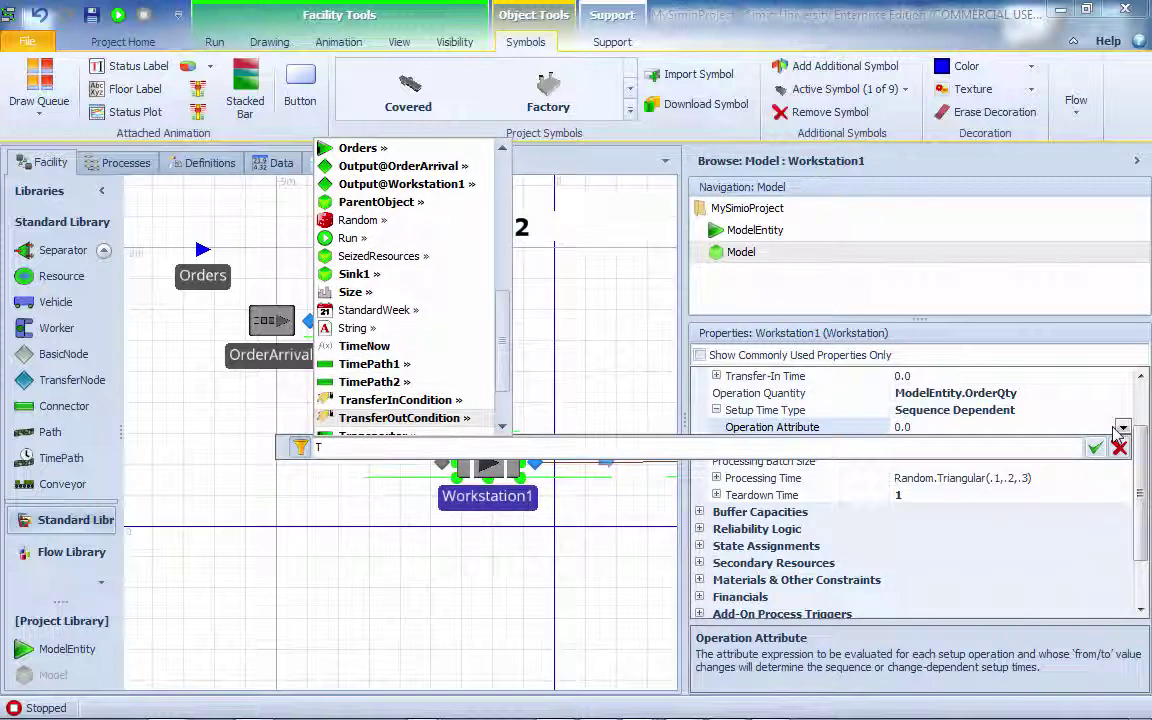
{"action": "type", "text": "Typ"}
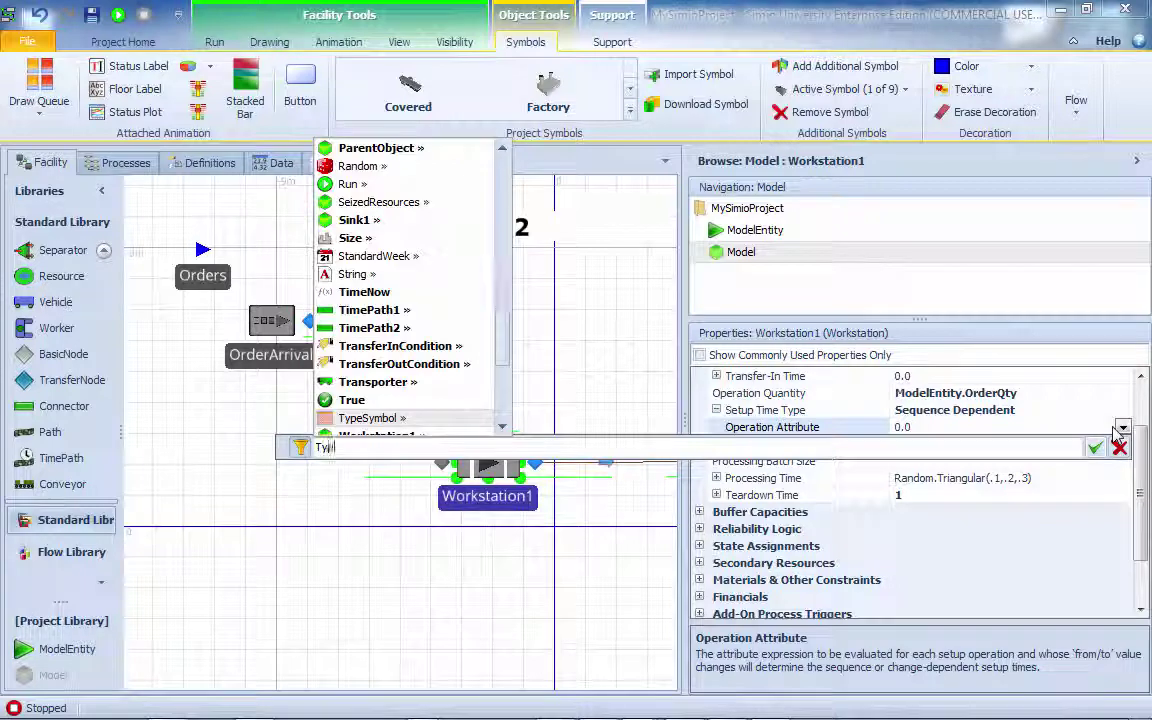
{"action": "type", "text": "eSymbol."}
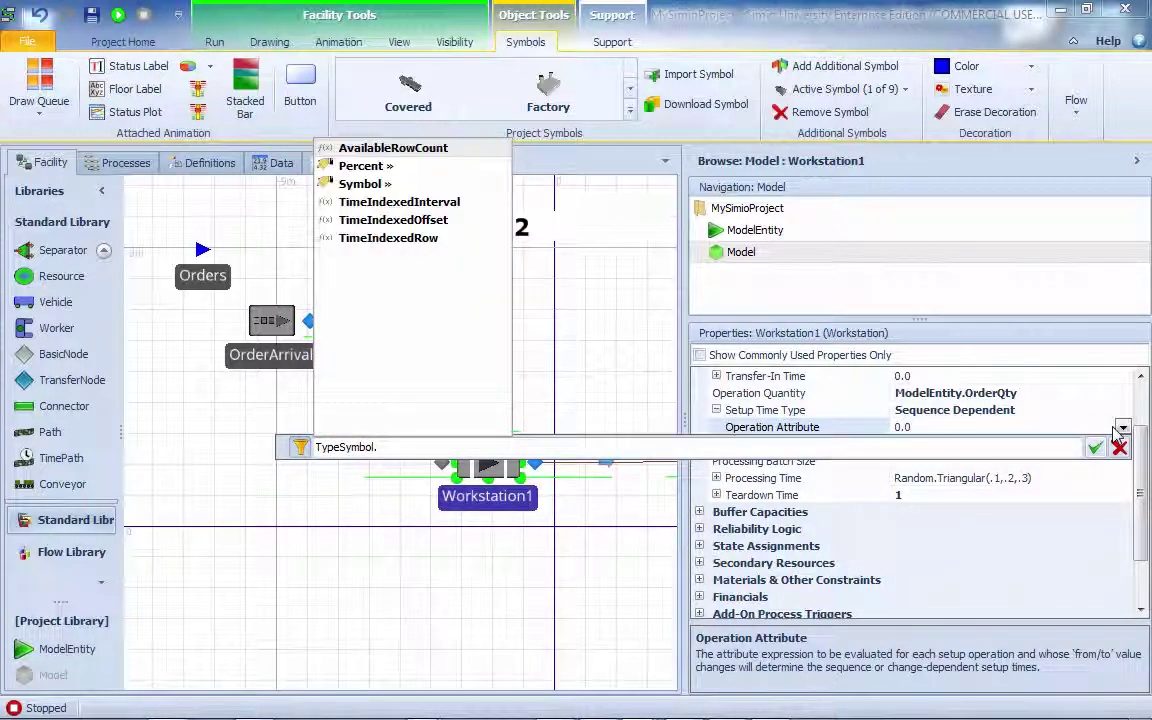
{"action": "key", "text": "Down"}
{"action": "key", "text": "Down"}
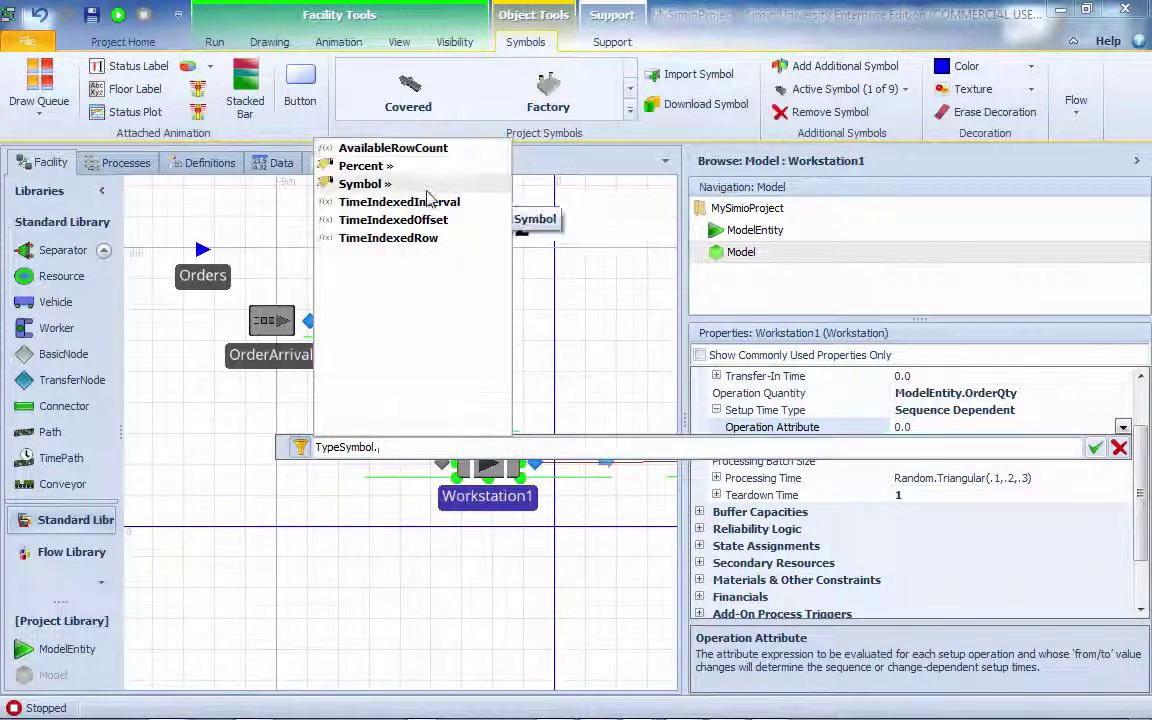
{"action": "key", "text": "Return"}
{"action": "left_click", "coordinate": [1094, 449]}
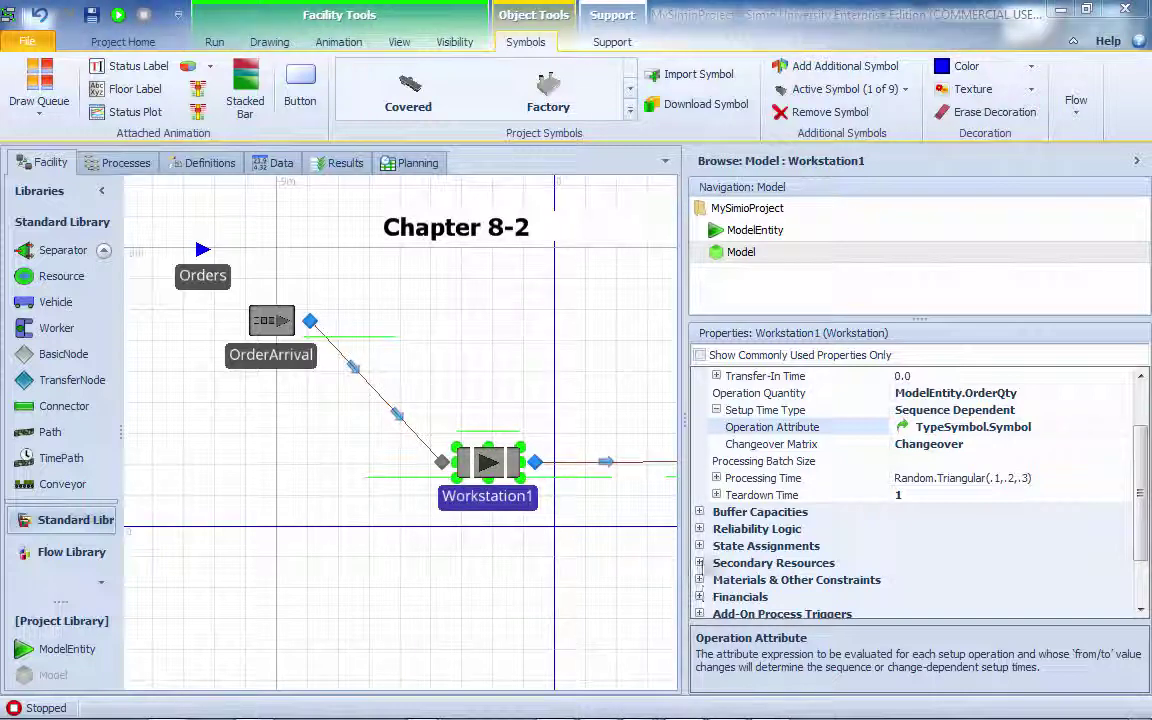
{"action": "left_click_drag", "start_coordinate": [698, 429], "coordinate": [874, 432]}
Deselect Workstation1 and start the simulation run
{"action": "left_click", "coordinate": [607, 371]}
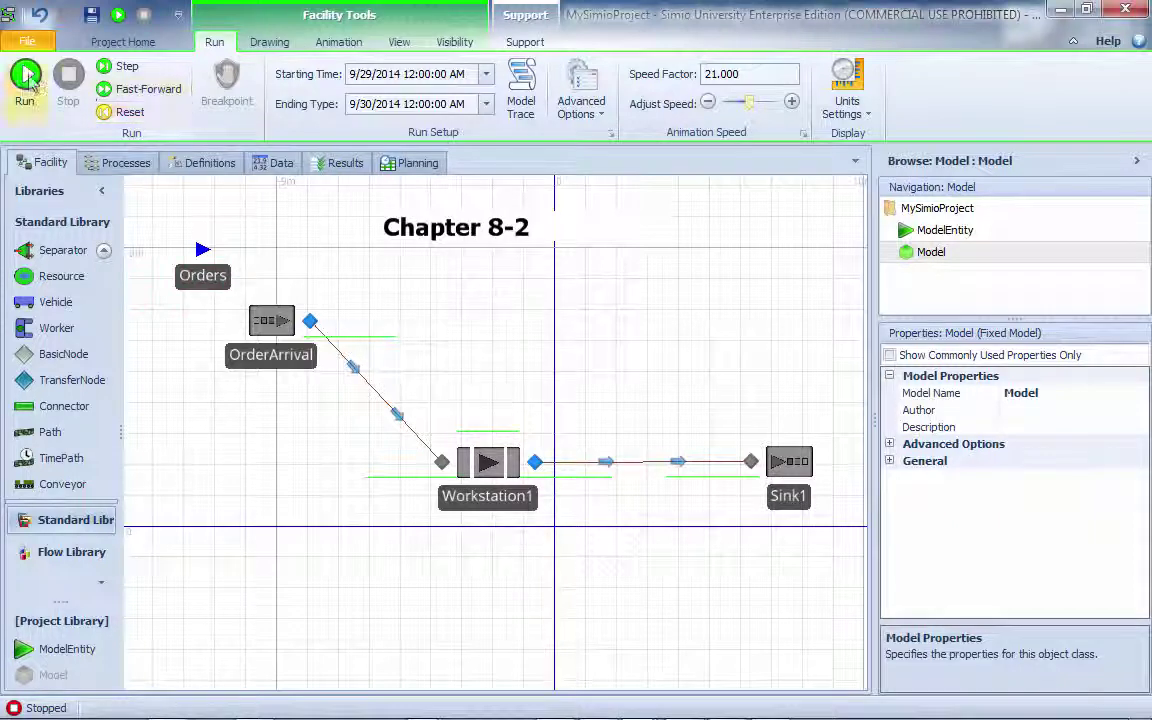
{"action": "left_click", "coordinate": [29, 81]}
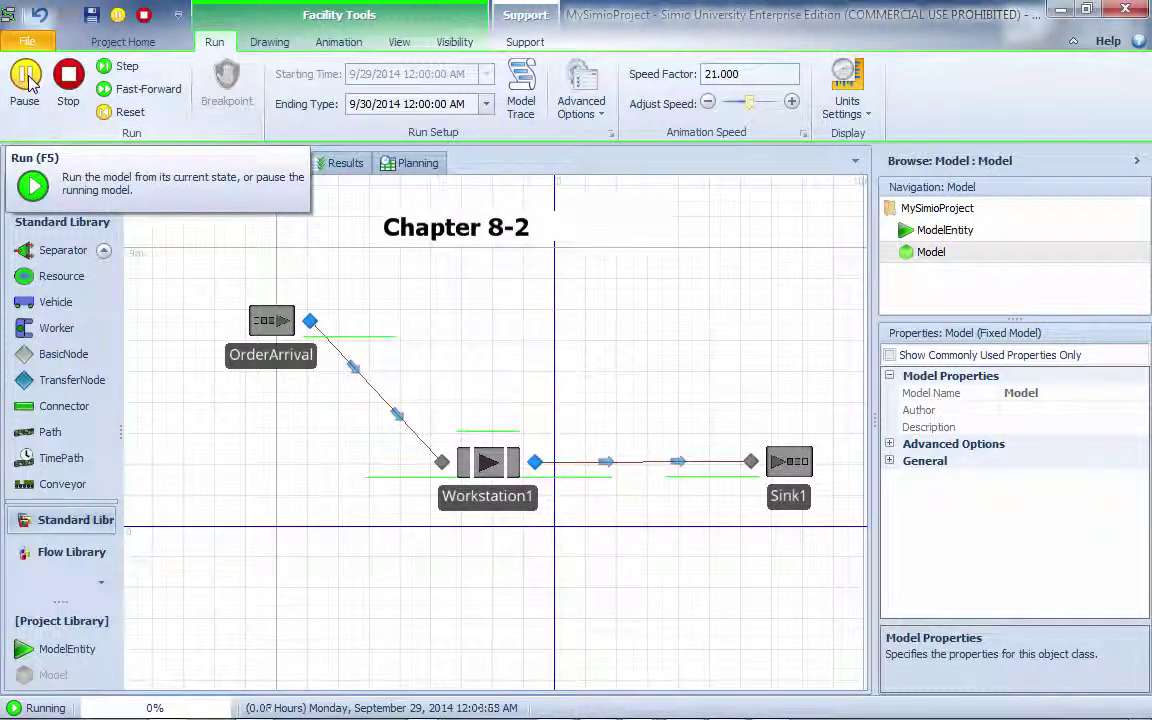